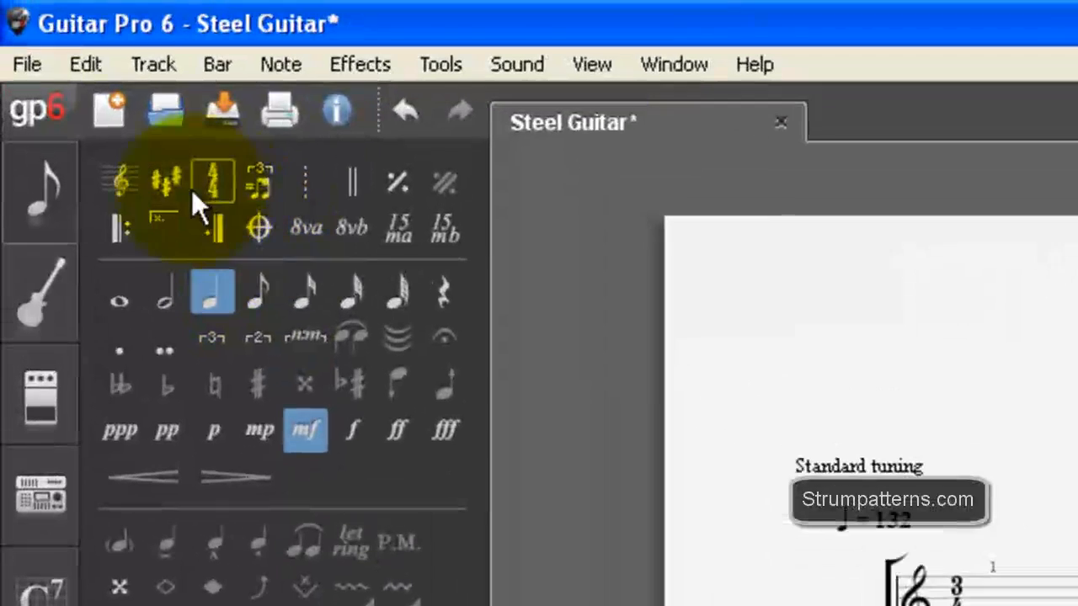
# - Set the key signature to E major with four sharps
pyautogui.click(166, 183)
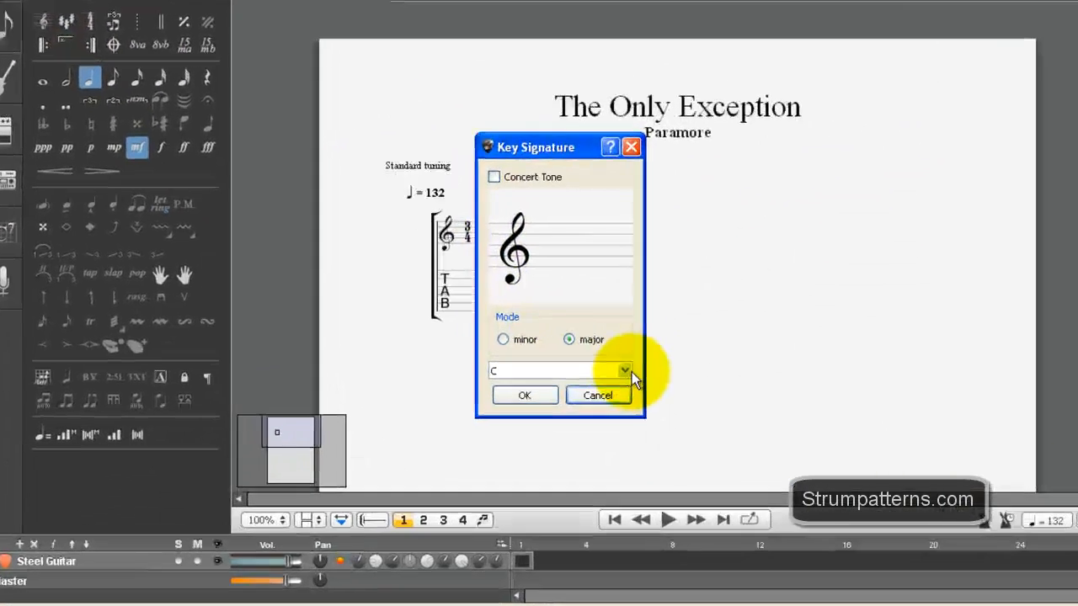
pyautogui.click(660, 408)
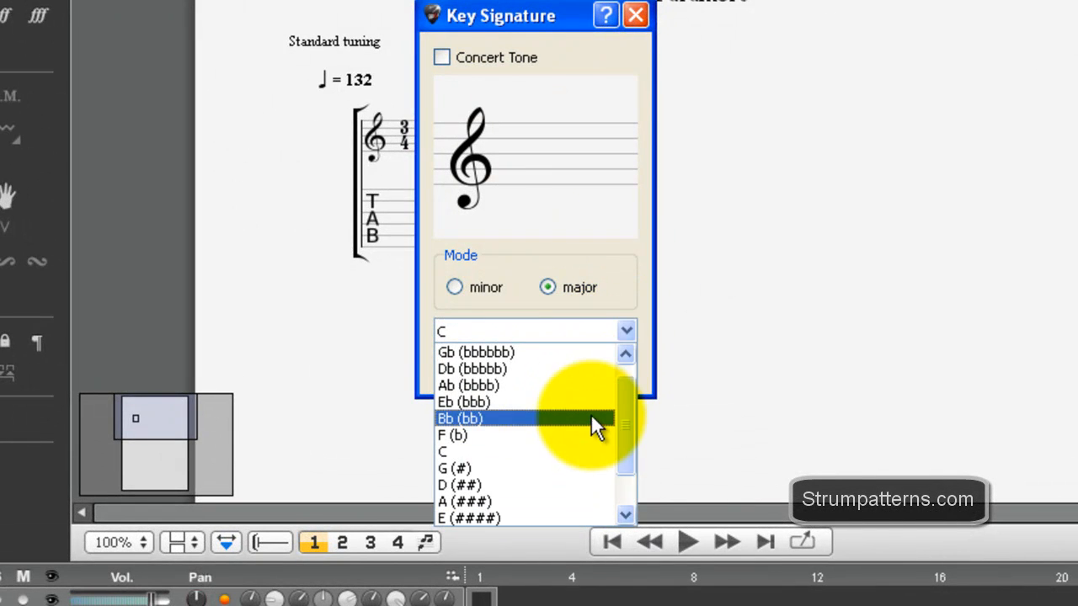
pyautogui.click(577, 518)
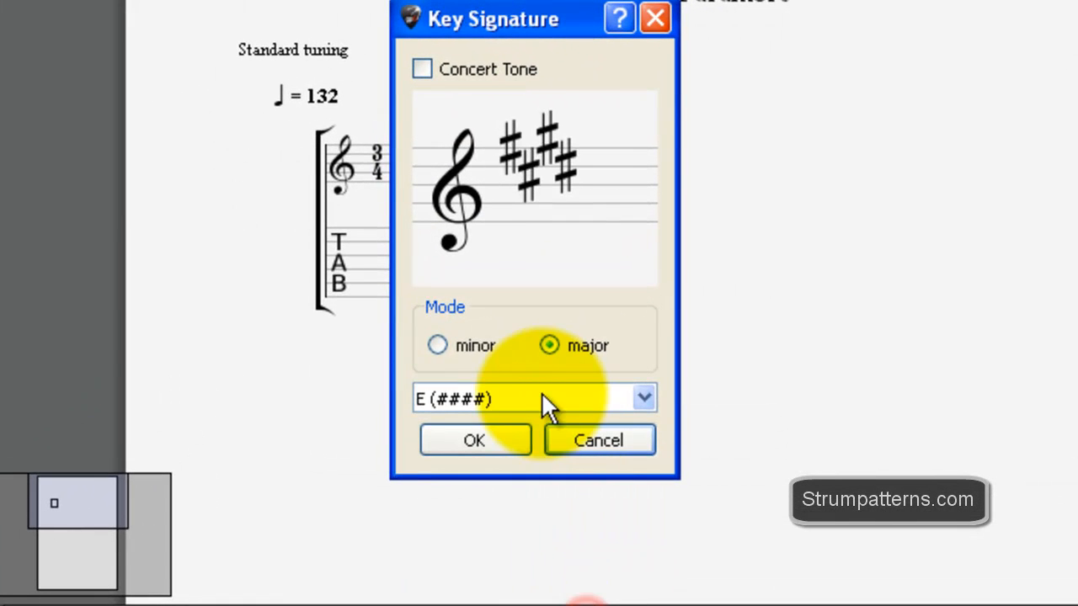
pyautogui.click(438, 343)
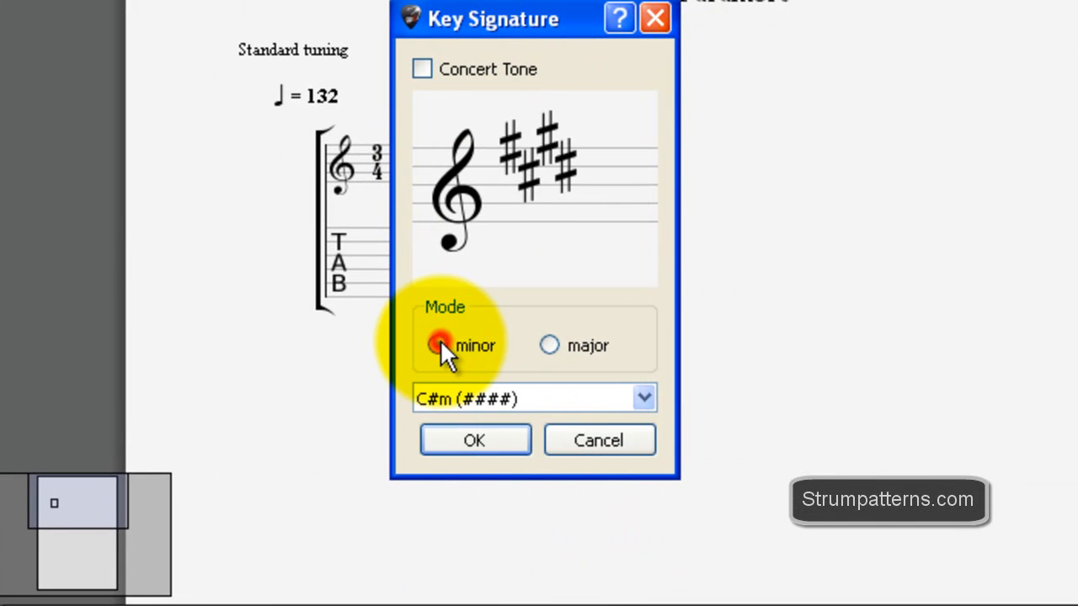
pyautogui.click(550, 344)
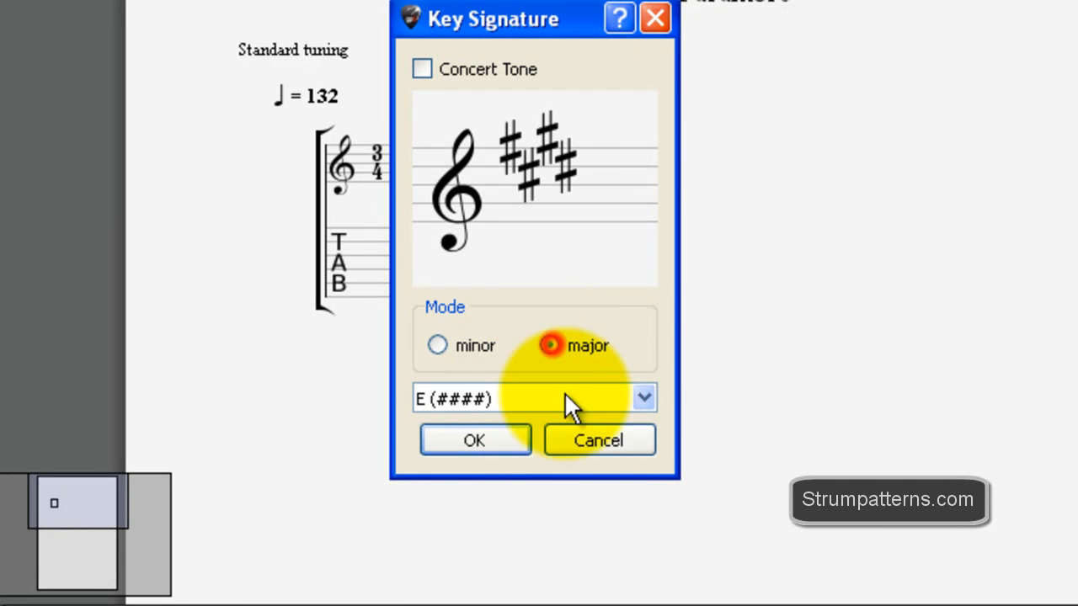
pyautogui.click(483, 438)
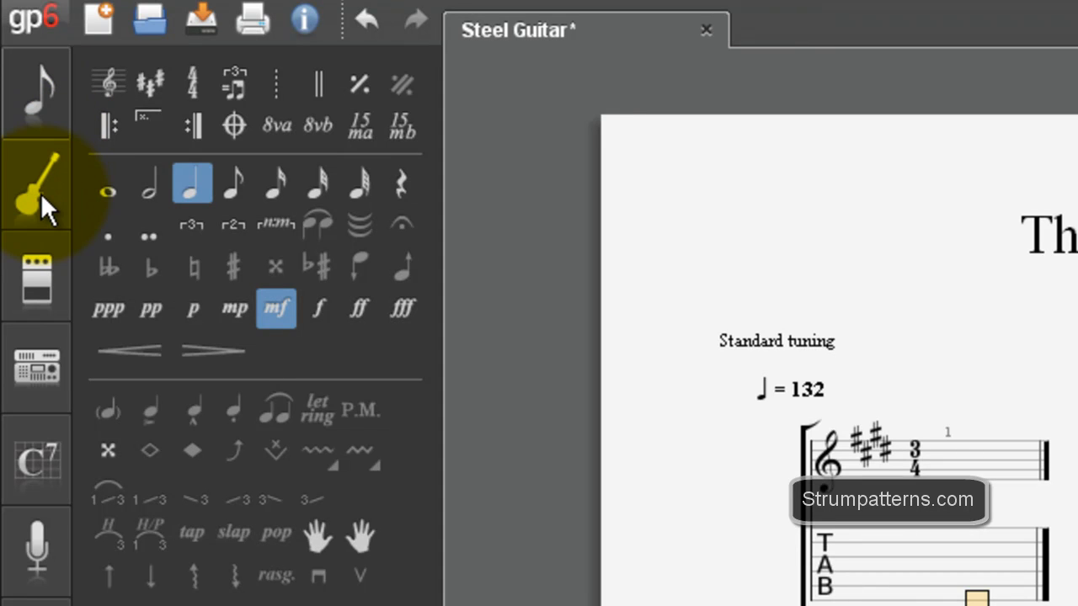
# - Lower the first string's tuning by a semitone and turn off flat notation so it is named D#4
pyautogui.click(35, 186)
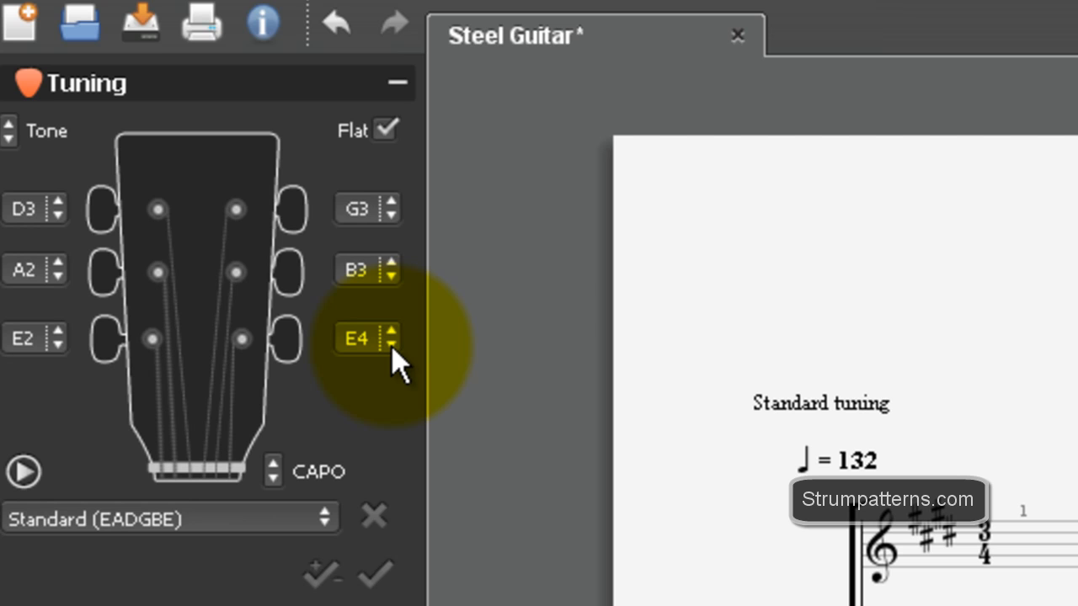
pyautogui.click(392, 345)
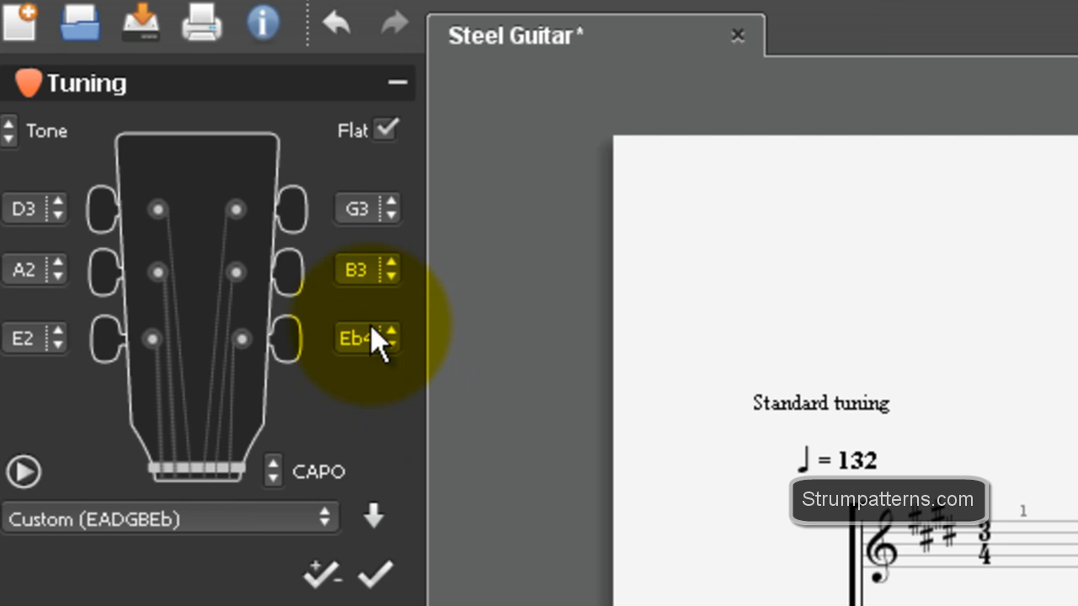
pyautogui.click(387, 130)
pyautogui.click(387, 130)
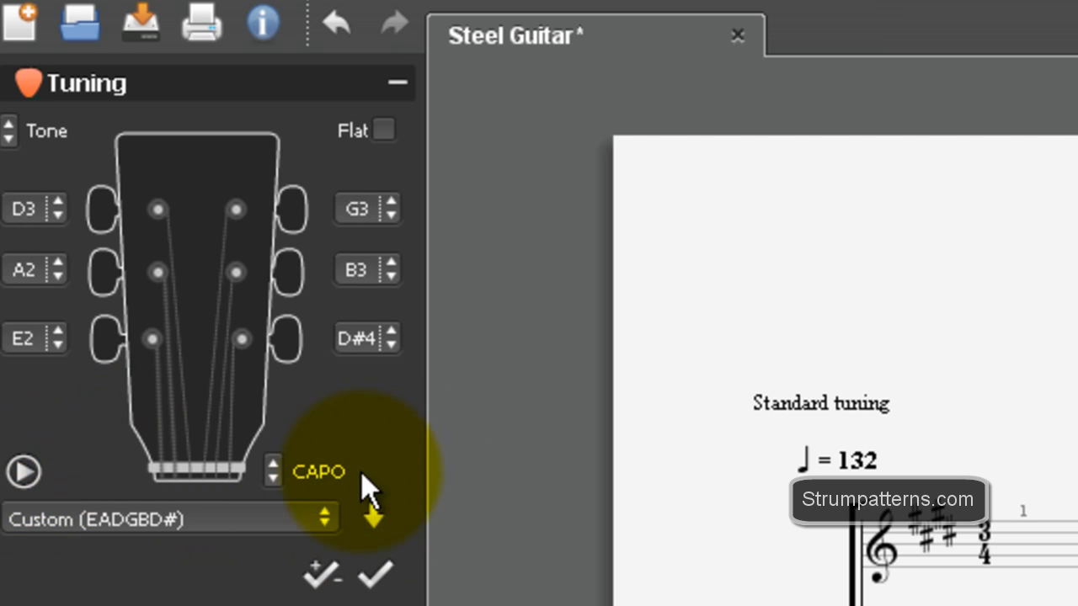
# - Try different capo positions on the first few frets and return to no capo
pyautogui.click(272, 459)
pyautogui.click(272, 459)
pyautogui.click(272, 461)
pyautogui.click(269, 477)
pyautogui.click(268, 478)
pyautogui.click(268, 478)
pyautogui.click(270, 461)
pyautogui.click(270, 461)
pyautogui.click(270, 461)
pyautogui.click(274, 480)
pyautogui.click(274, 479)
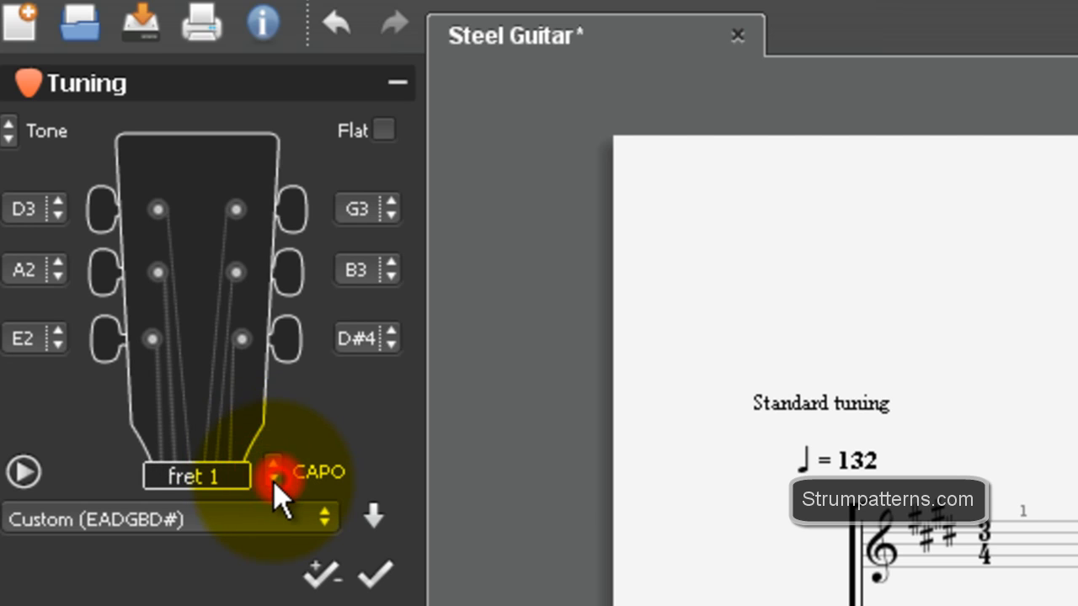
pyautogui.click(273, 483)
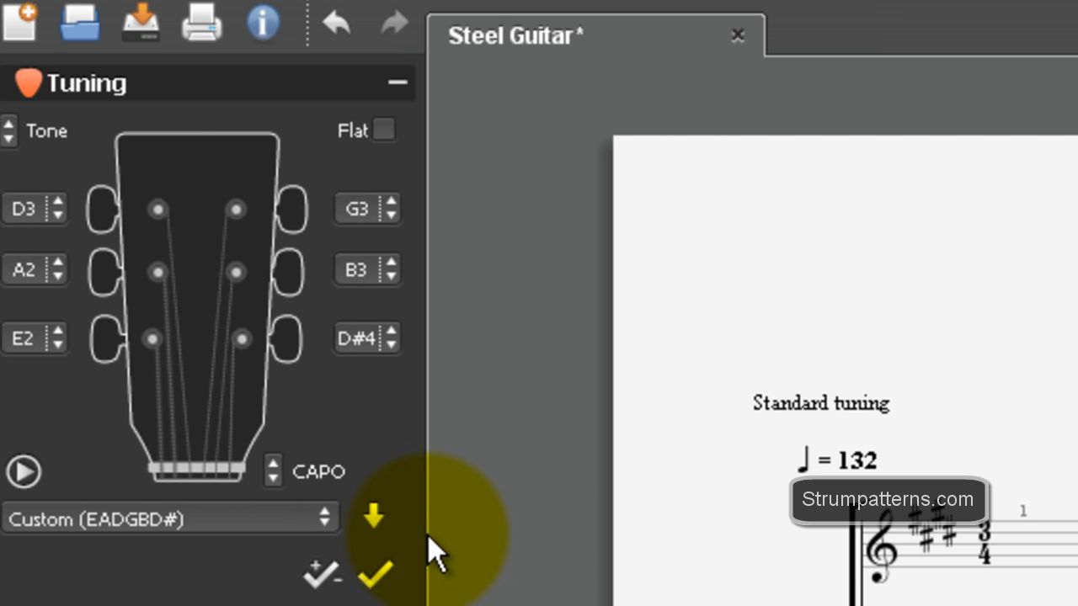
# - Apply the custom EADGBD# tuning to the steel guitar track
pyautogui.click(319, 576)
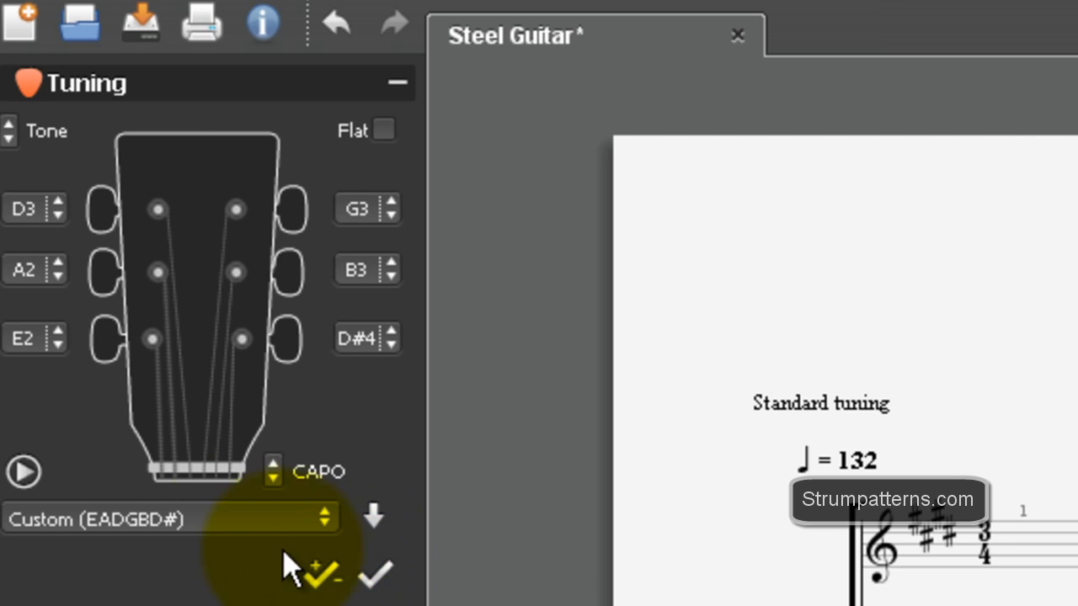
pyautogui.click(376, 579)
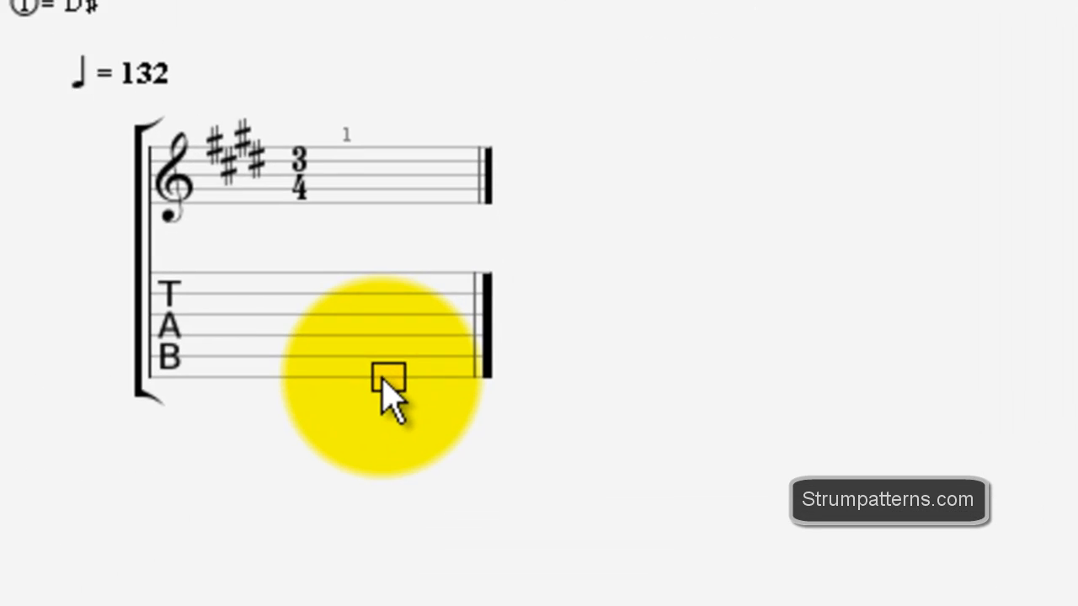
# - Enter a chord on bar 1's first beat with frets 7, 9, 9 on the three lowest strings and 0, 0 on the two highest
pyautogui.write('7')
pyautogui.press('Up')
pyautogui.write('9')
pyautogui.press('Up')
pyautogui.write('9')
pyautogui.press('Up')
pyautogui.press('Up')
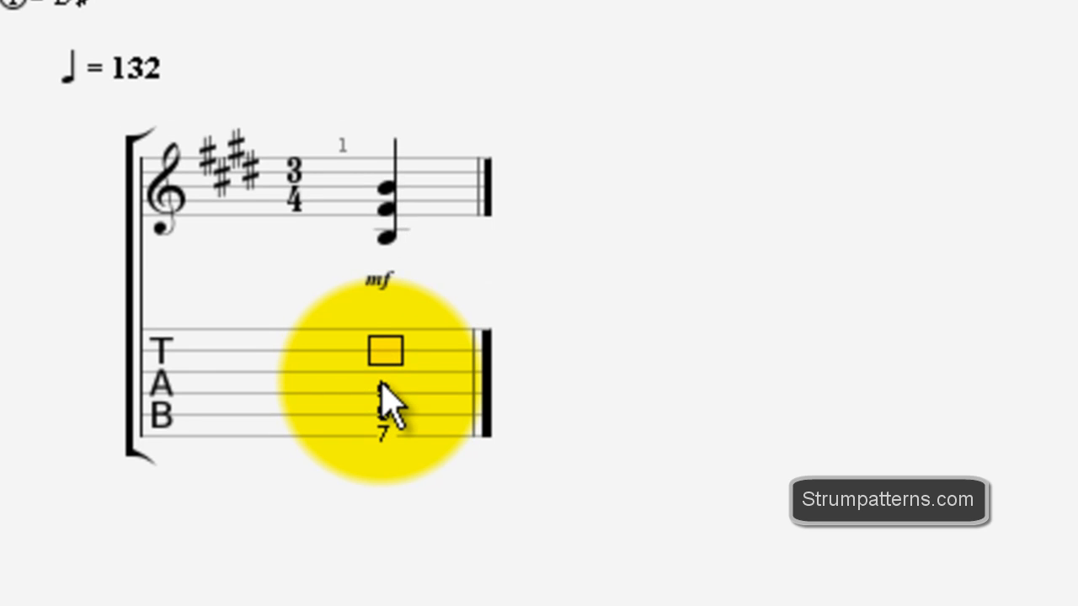
pyautogui.write('0')
pyautogui.press('Up')
pyautogui.write('0')
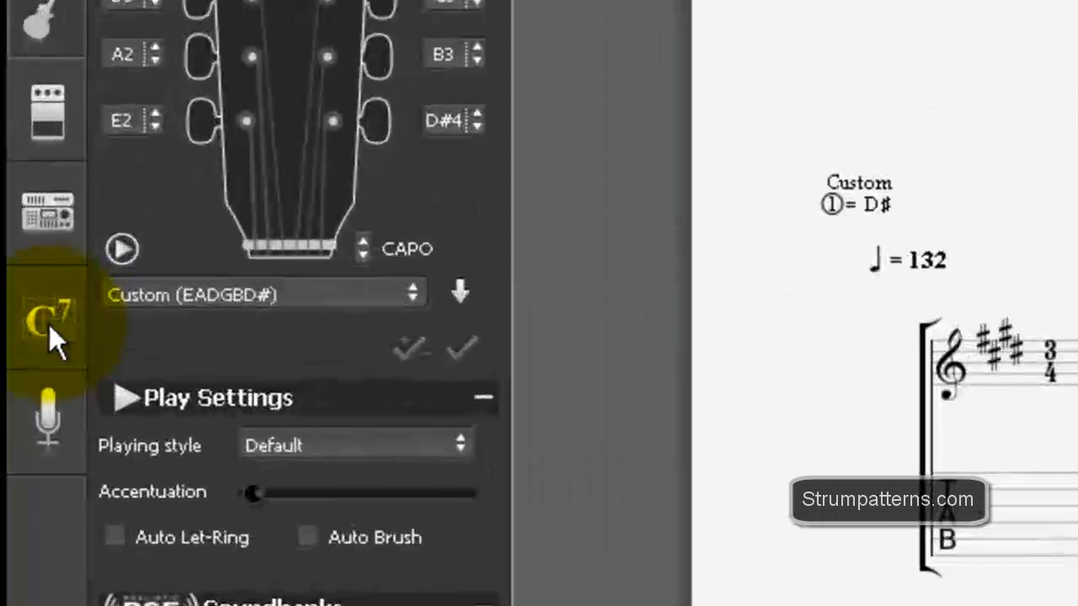
# - Add a B chord diagram from the entered fingering to the chord library and assign it to the first beat
pyautogui.click(49, 324)
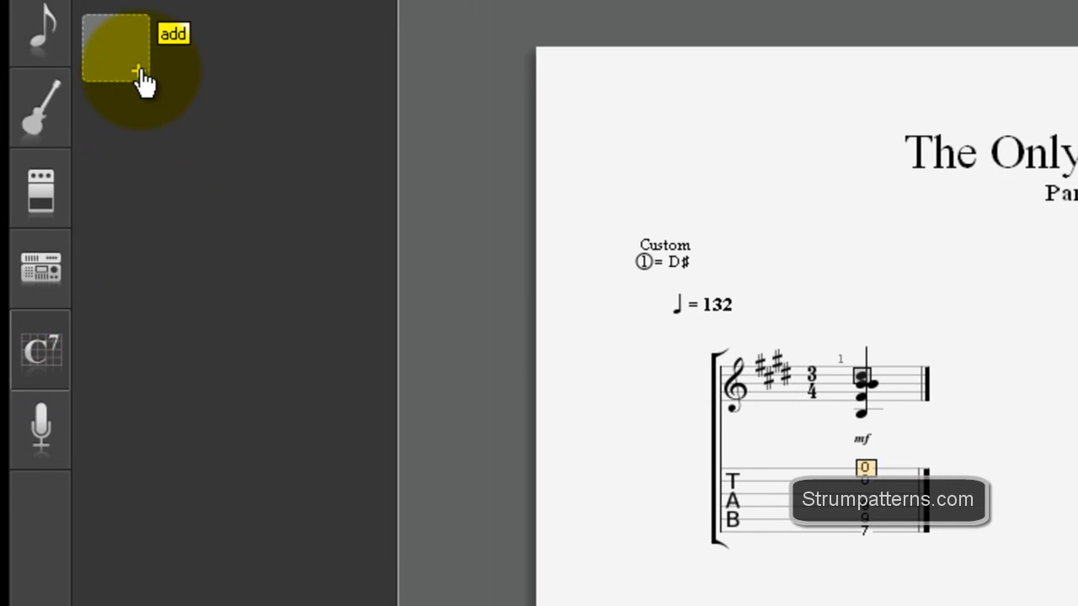
pyautogui.click(142, 82)
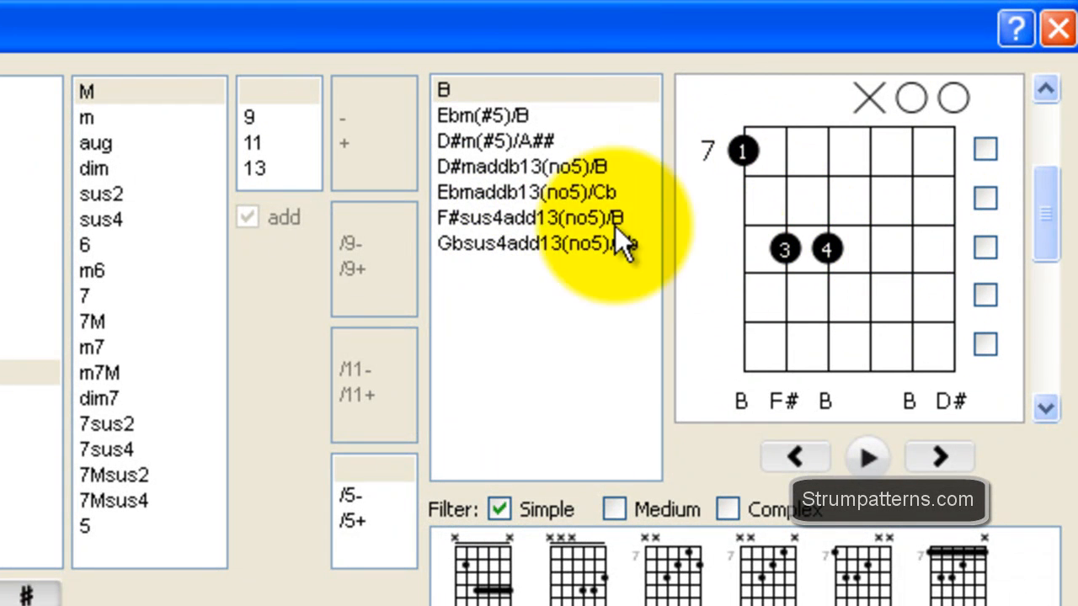
pyautogui.click(452, 93)
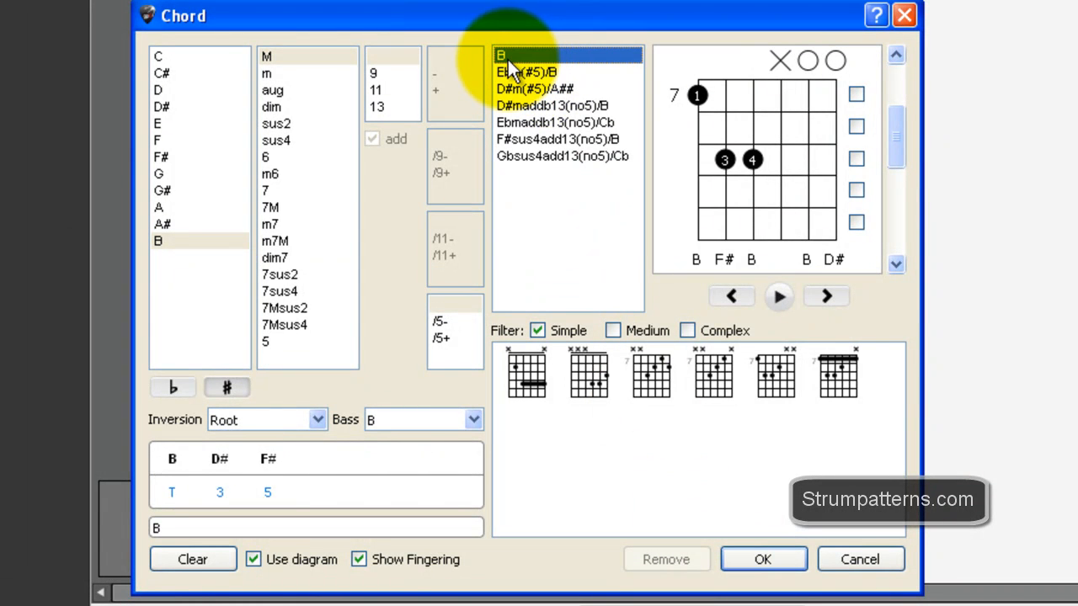
pyautogui.click(745, 559)
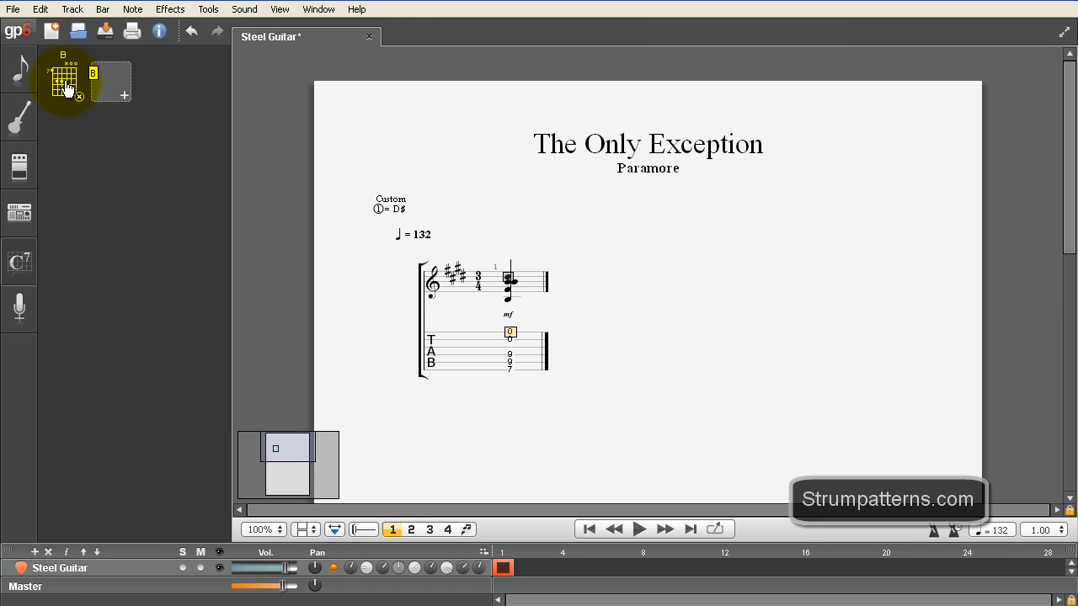
pyautogui.click(510, 329)
pyautogui.click(66, 80)
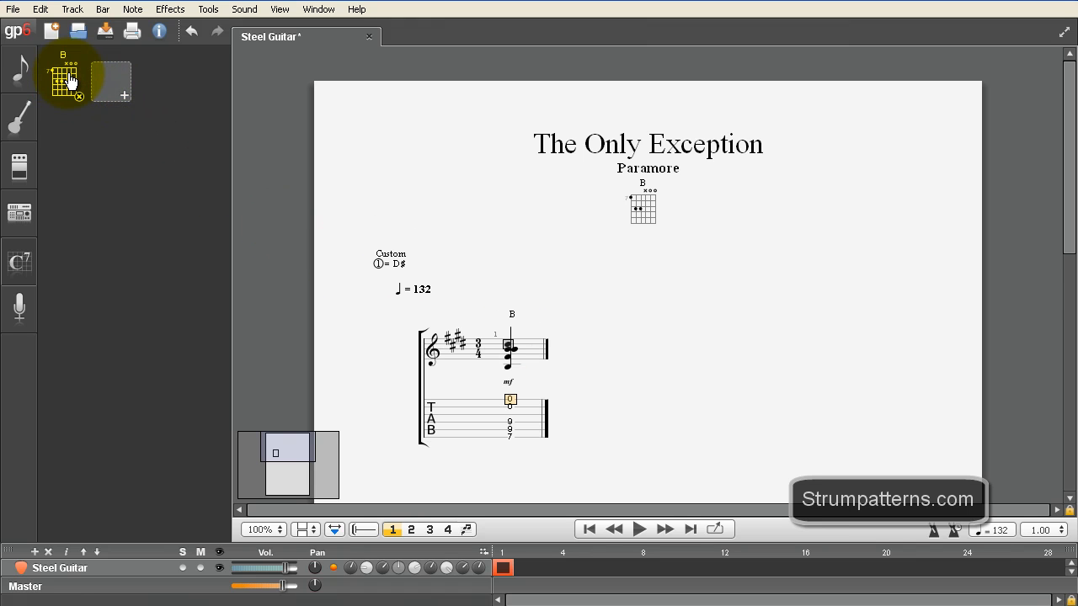
# - Copy the first beat's B chord and paste it four times after itself in bar 1
pyautogui.click(508, 384)
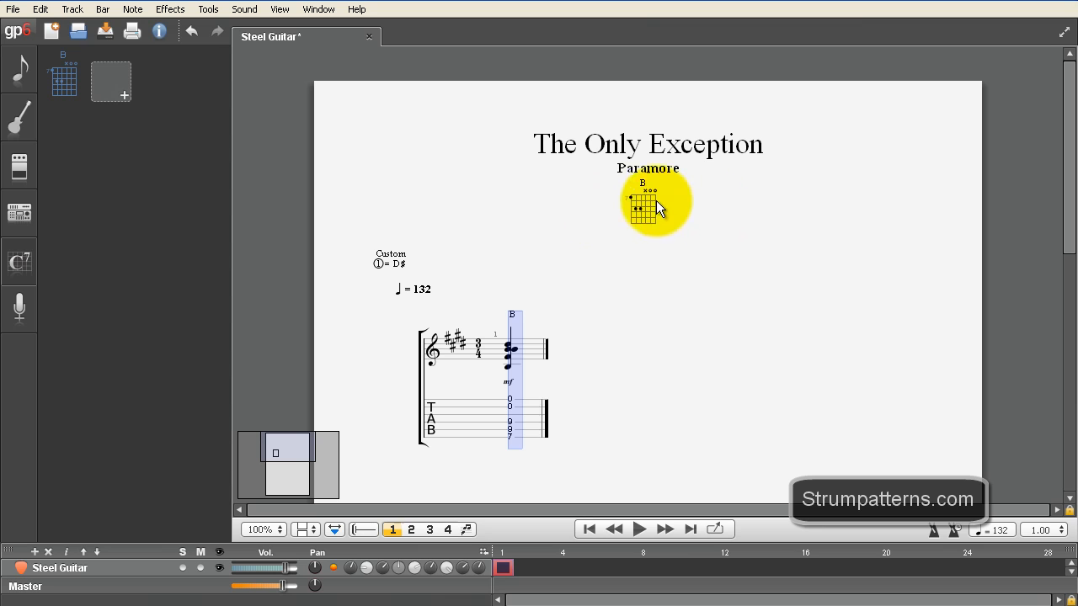
pyautogui.click(508, 430)
pyautogui.rightClick(507, 430)
pyautogui.click(508, 410)
pyautogui.moveTo(508, 410); pyautogui.dragTo(509, 425)
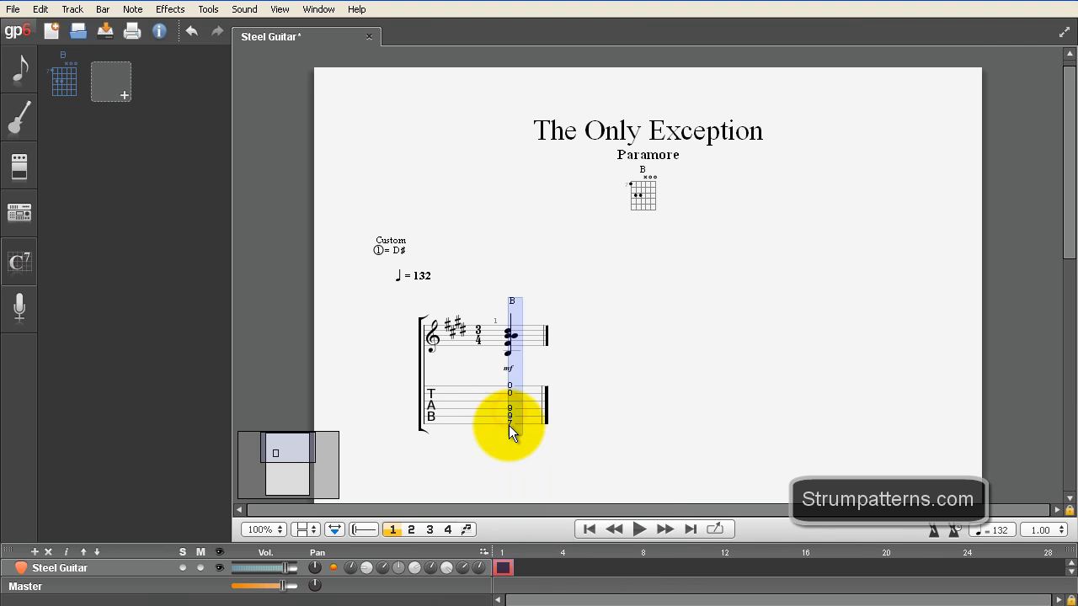
pyautogui.rightClick(508, 401)
pyautogui.click(539, 421)
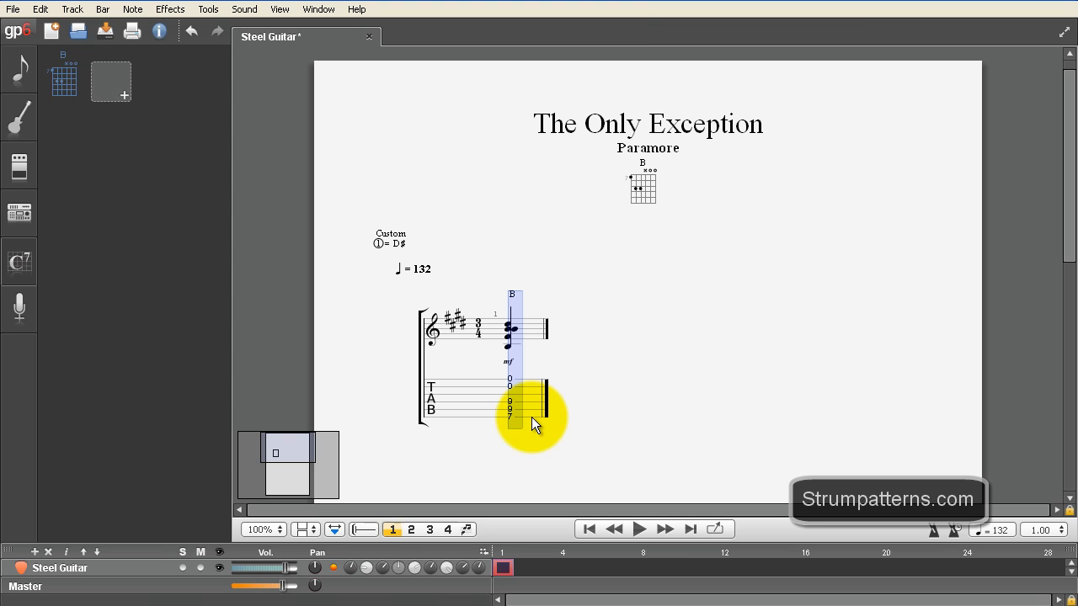
pyautogui.press('Right')
pyautogui.hotkey('ctrl', 'v')
pyautogui.hotkey('ctrl', 'v')
pyautogui.hotkey('ctrl', 'v')
pyautogui.hotkey('ctrl', 'v')
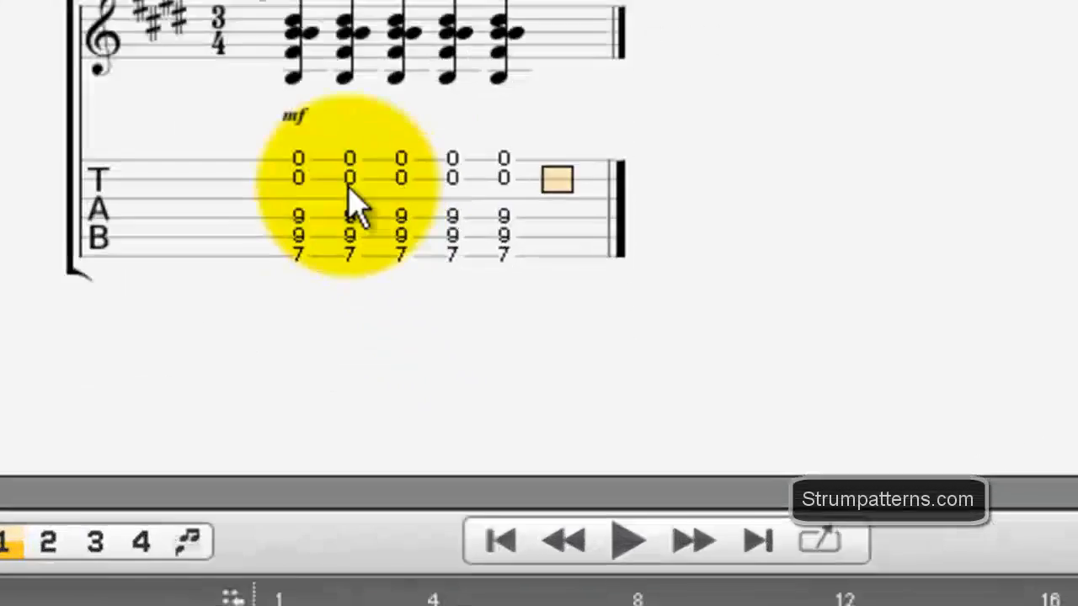
pyautogui.rightClick(530, 389)
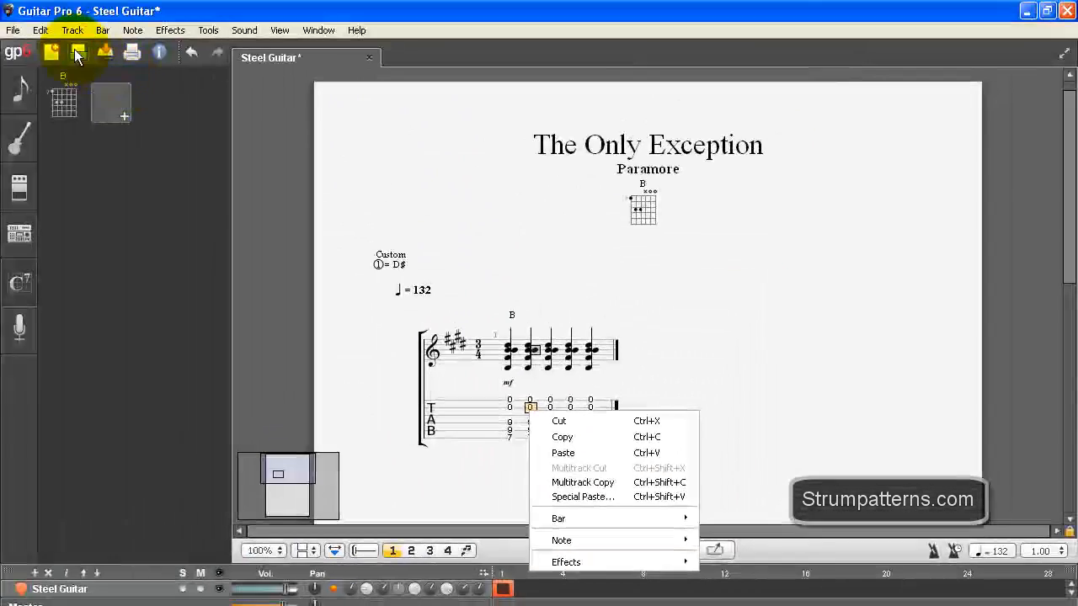
pyautogui.click(44, 30)
pyautogui.click(44, 31)
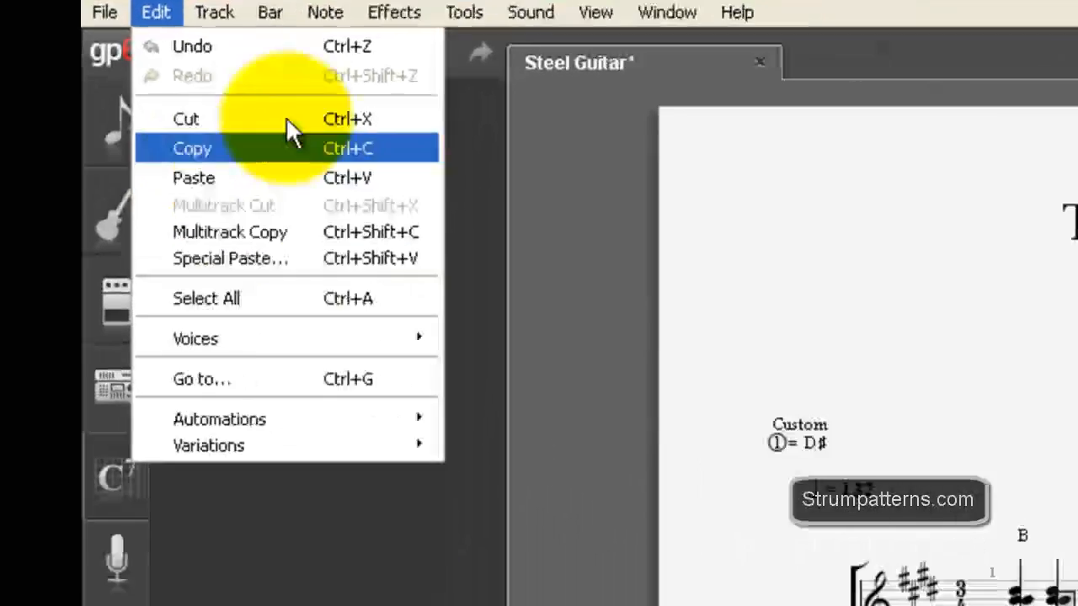
pyautogui.moveTo(333, 30)
pyautogui.click(330, 6)
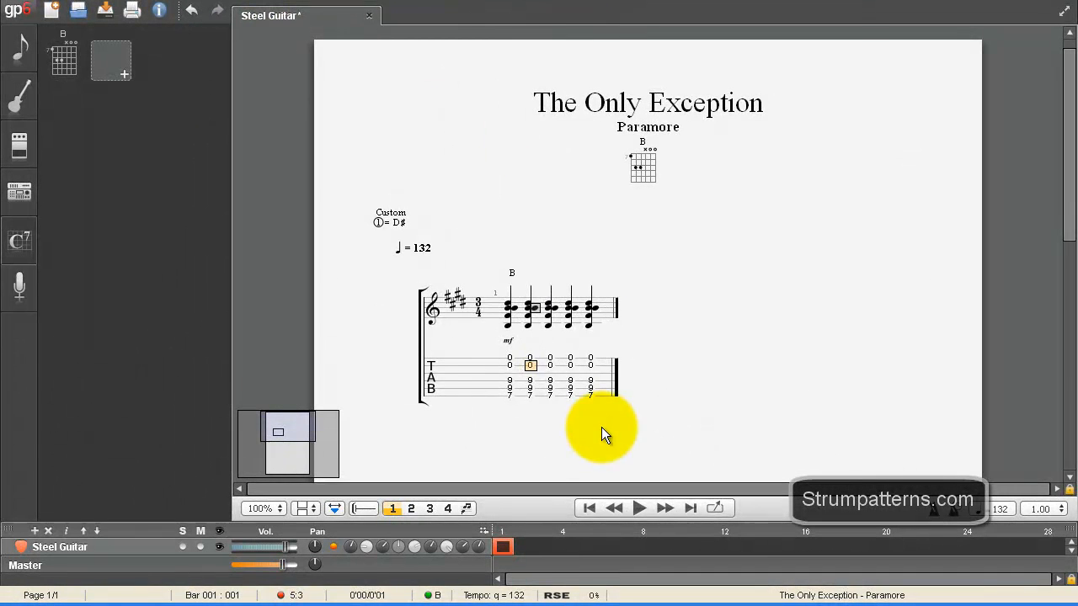
# - Change the last four chords of bar 1 to eighth notes
pyautogui.moveTo(530, 345); pyautogui.dragTo(610, 396)
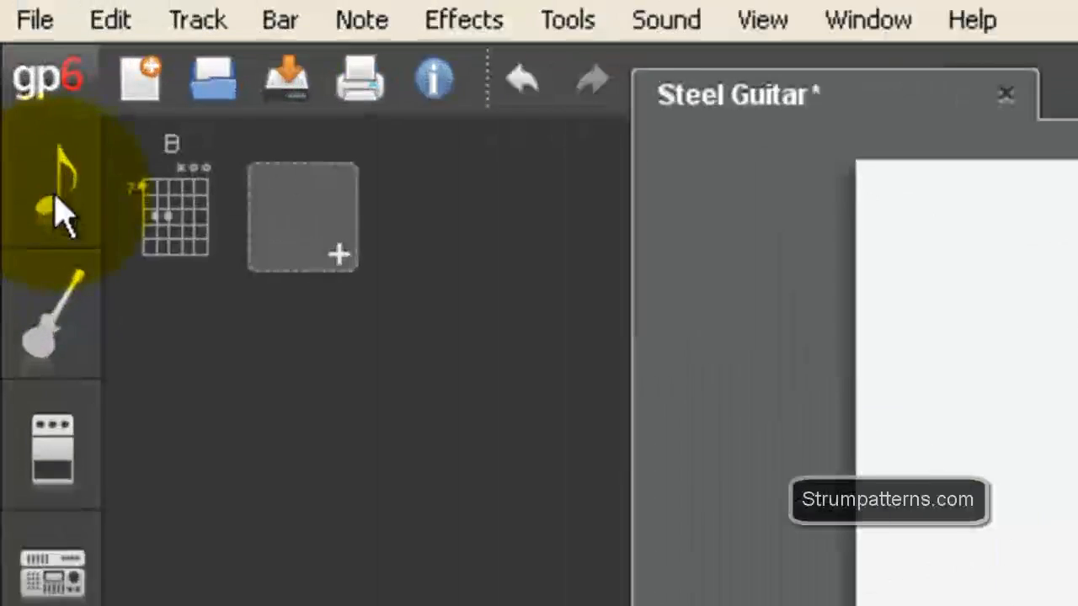
pyautogui.click(19, 54)
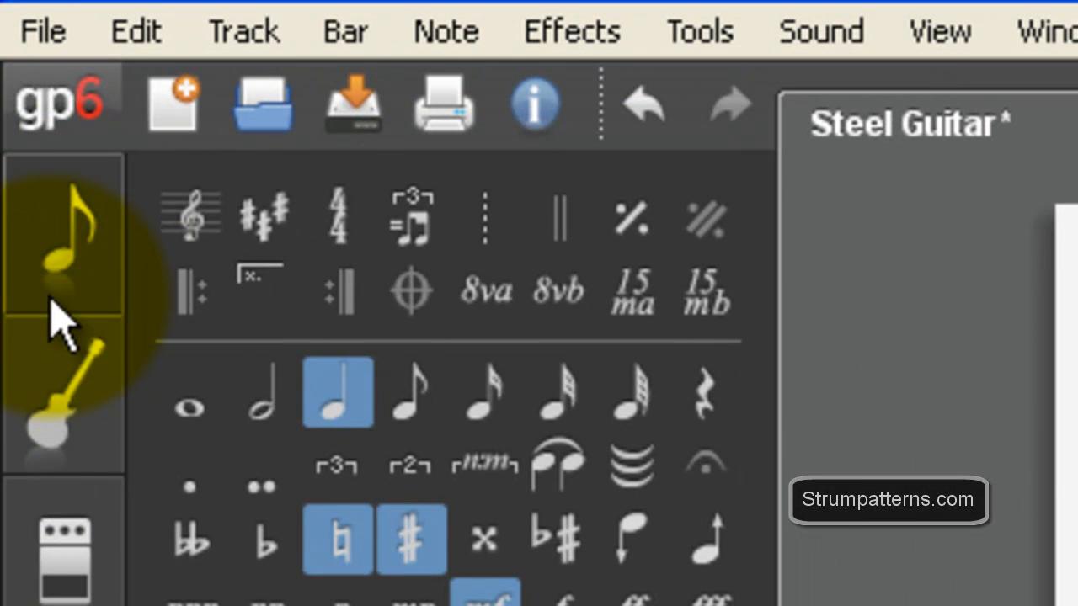
pyautogui.click(413, 402)
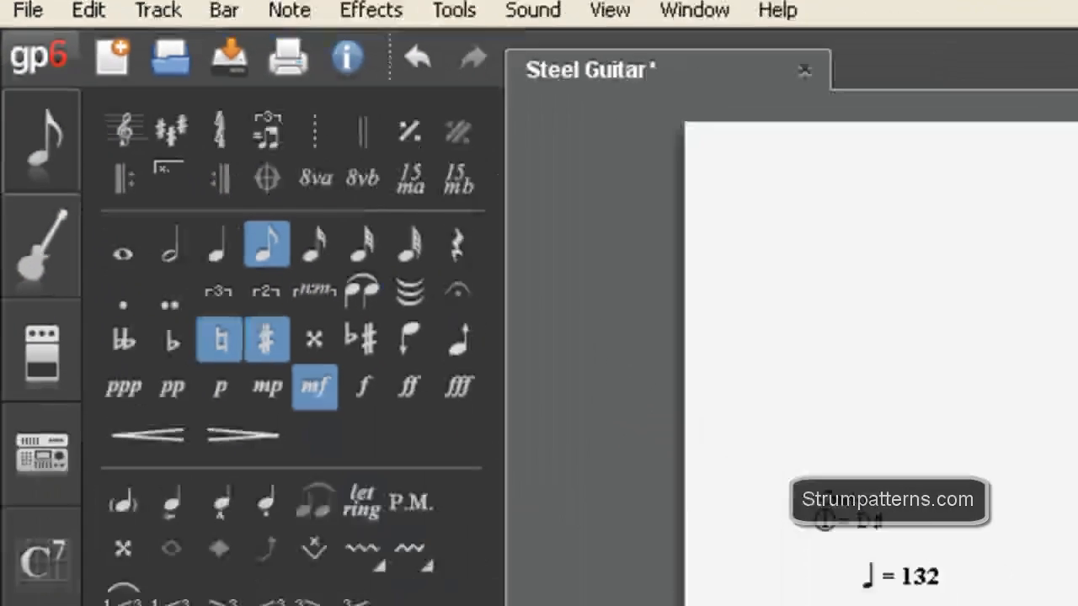
# - Play bar 1 from its first beat to hear the strumming rhythm, and stop playback
pyautogui.click(510, 315)
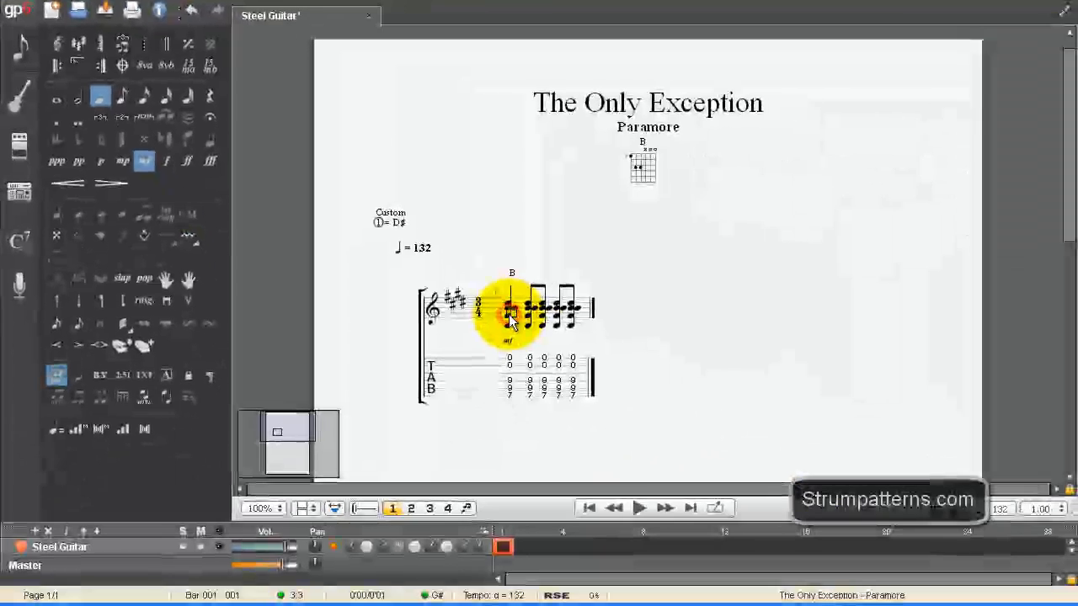
pyautogui.press('space')
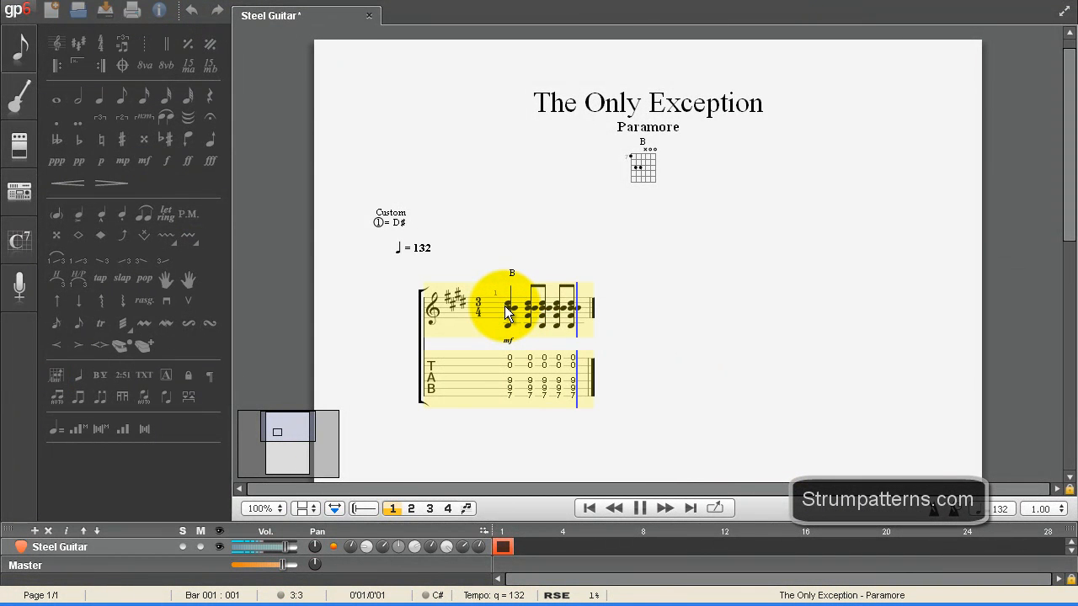
pyautogui.press('space')
# - Copy all the chords of bar 1 and paste them three times to fill bars 2 to 4
pyautogui.moveTo(505, 283); pyautogui.dragTo(589, 371)
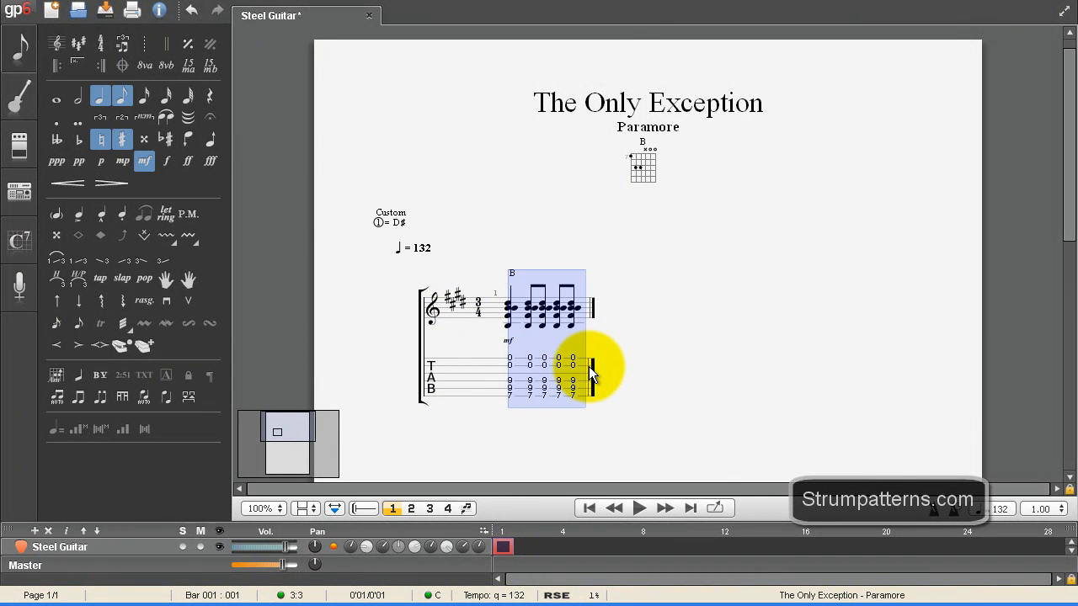
pyautogui.hotkey('ctrl', 'c')
pyautogui.press('Right')
pyautogui.hotkey('ctrl', 'v')
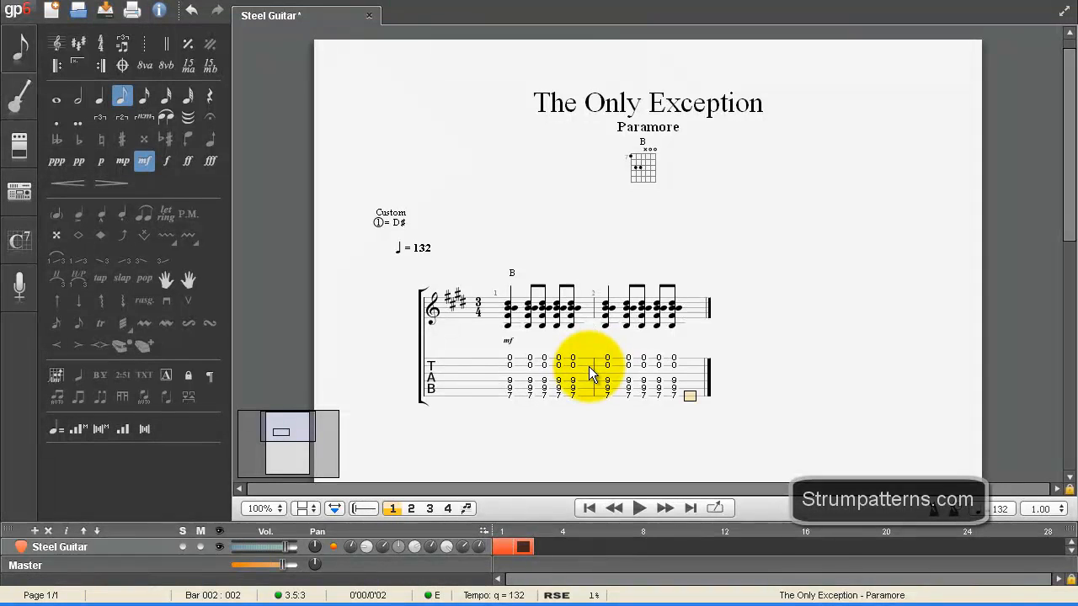
pyautogui.hotkey('ctrl', 'v')
pyautogui.hotkey('ctrl', 'v')
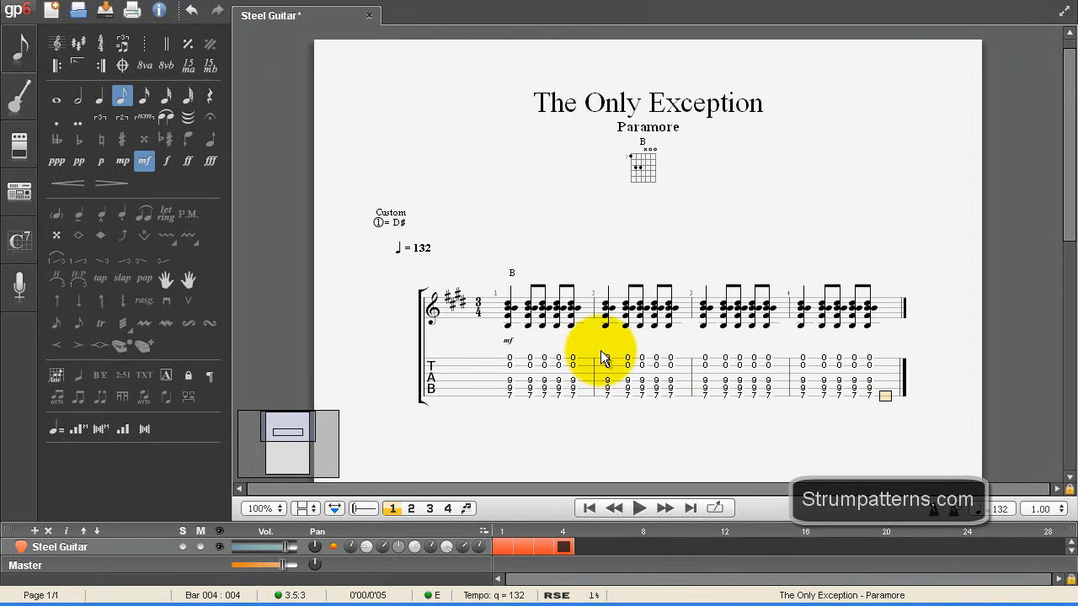
# - Apply the triplet feel 8th rhythm starting at bar 1, play it to hear the swing, and stop playback
pyautogui.moveTo(505, 274); pyautogui.dragTo(577, 336)
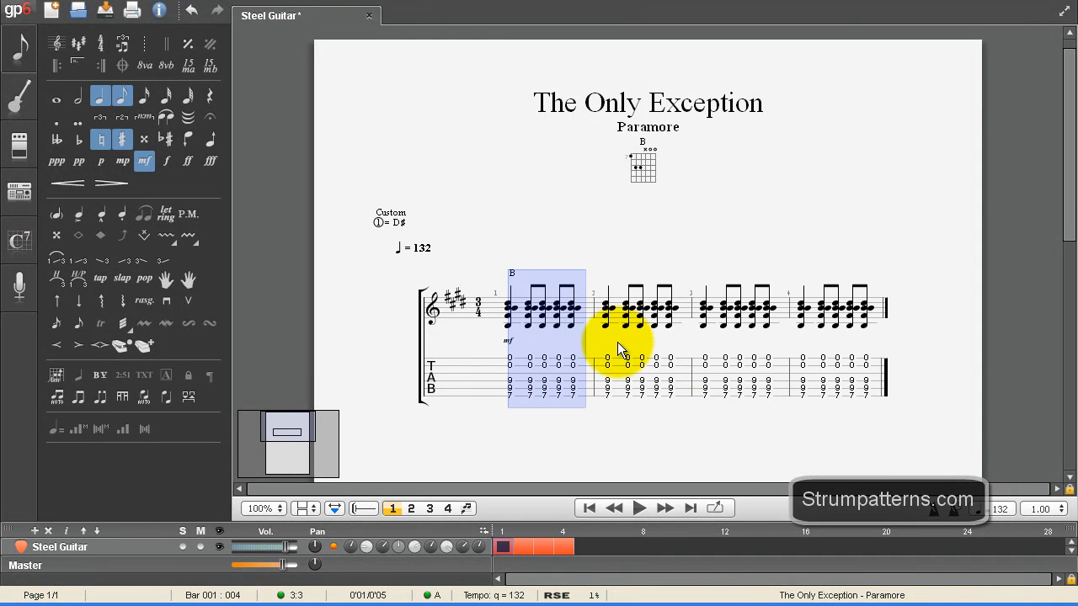
pyautogui.click(603, 319)
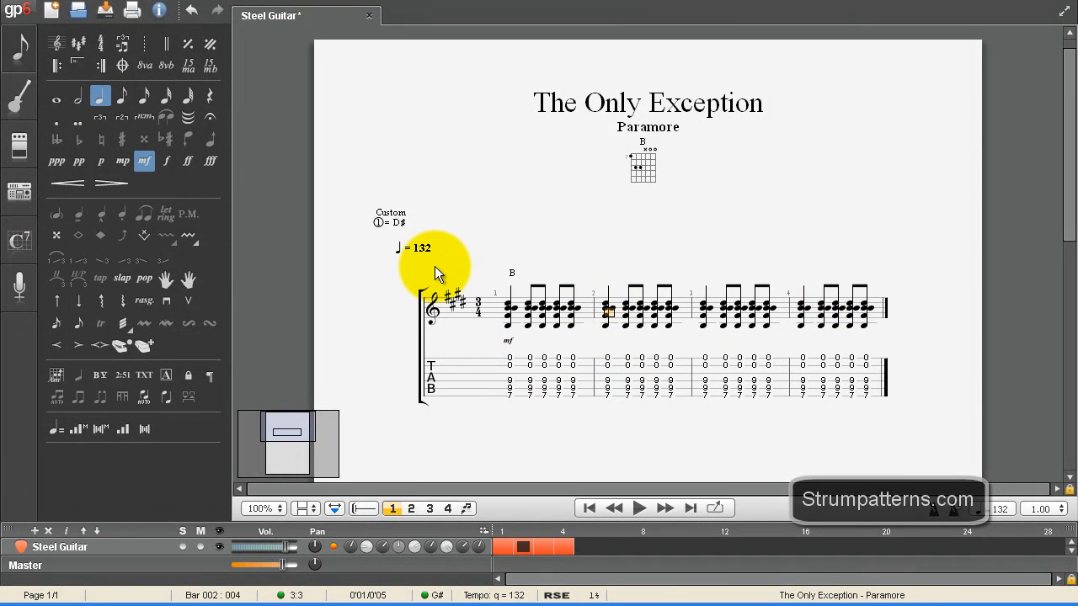
pyautogui.click(511, 313)
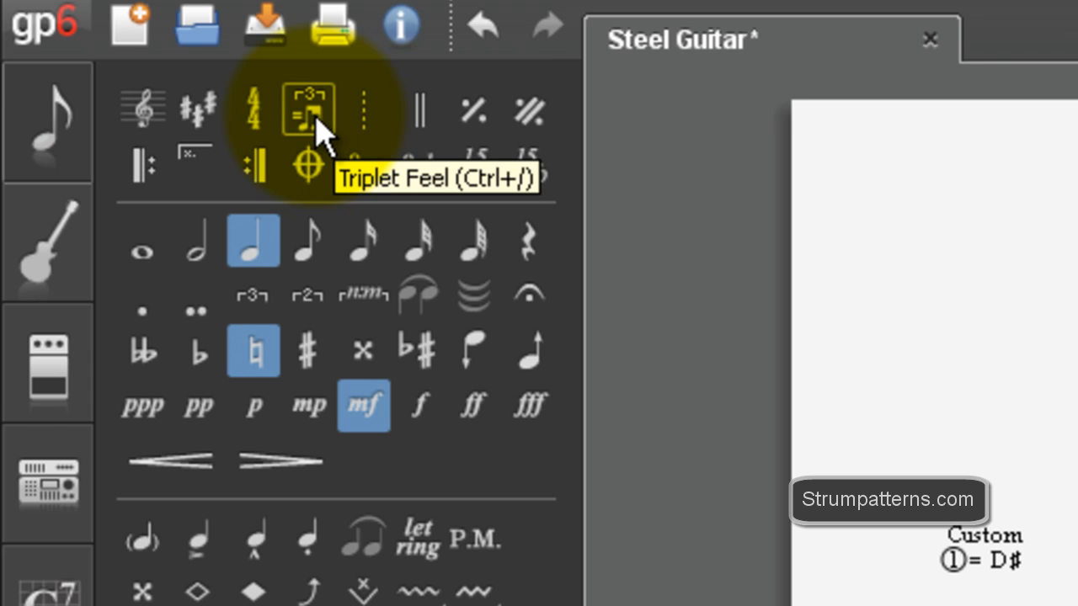
pyautogui.click(317, 118)
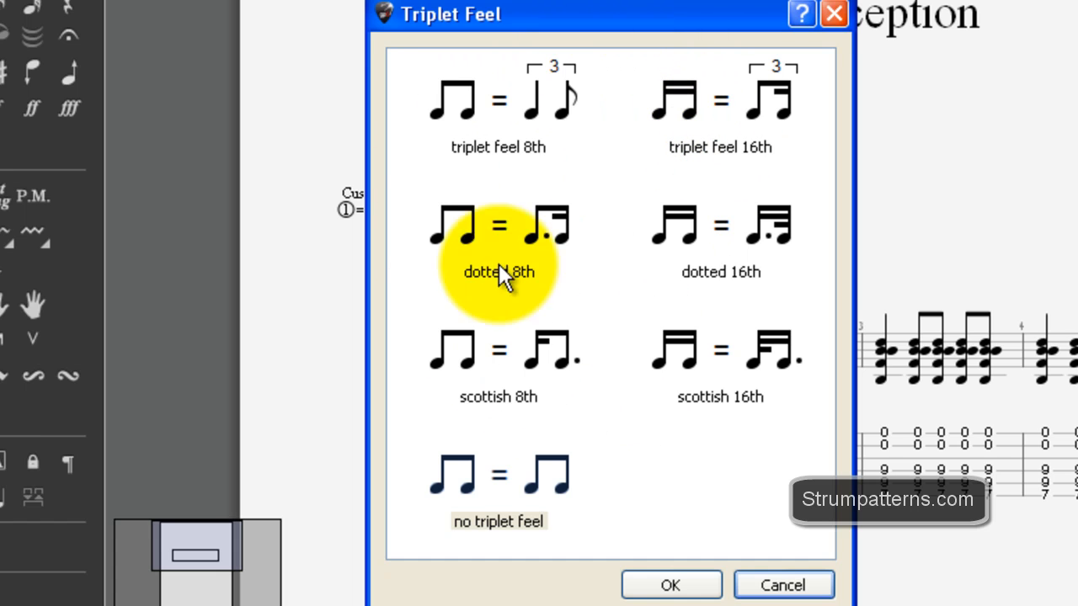
pyautogui.click(486, 115)
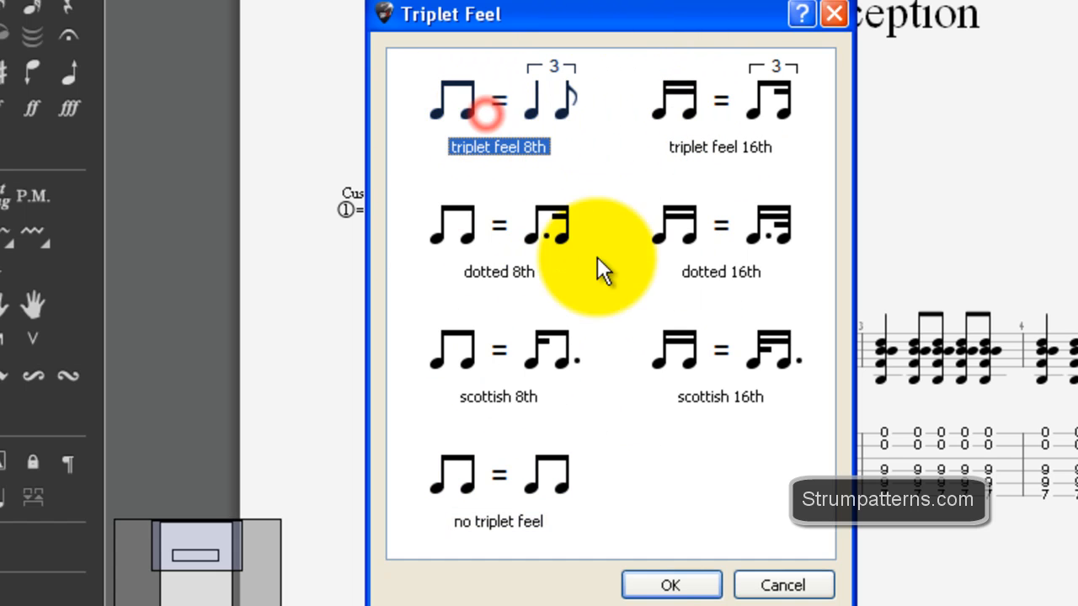
pyautogui.click(671, 586)
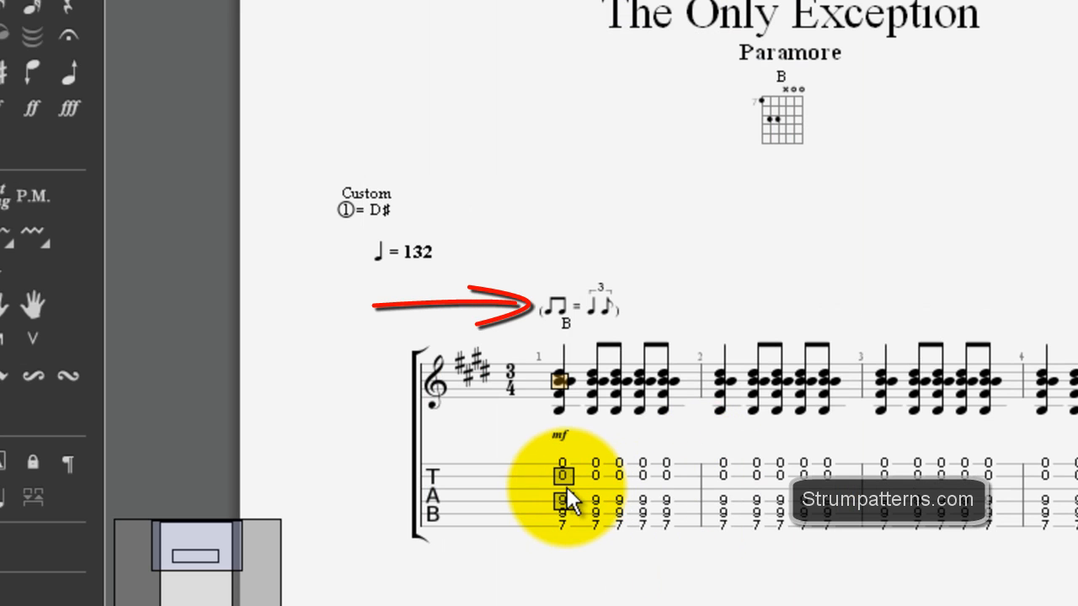
pyautogui.press('space')
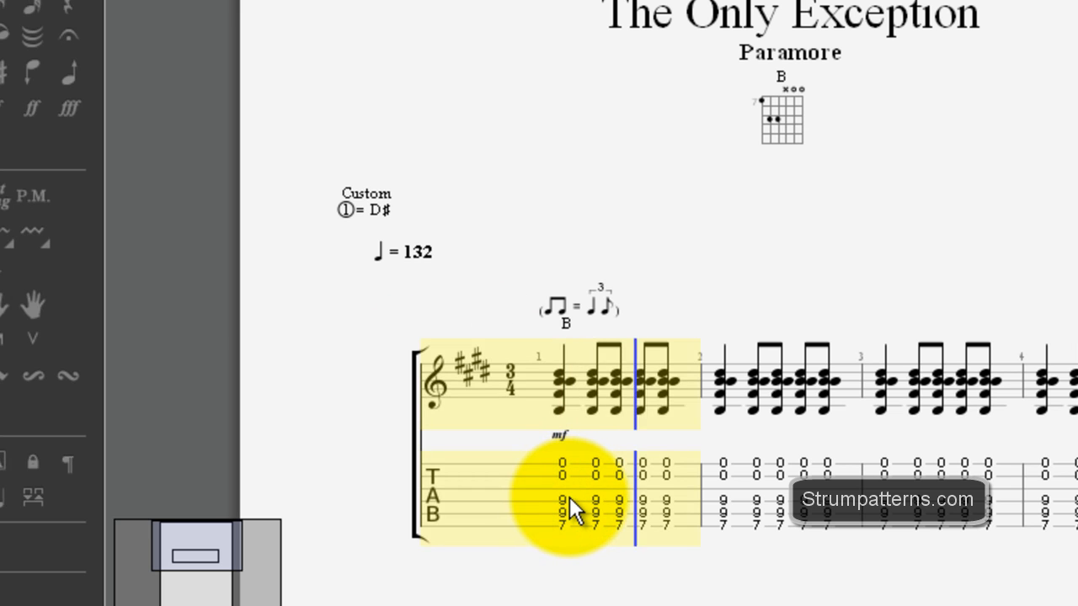
pyautogui.press('space')
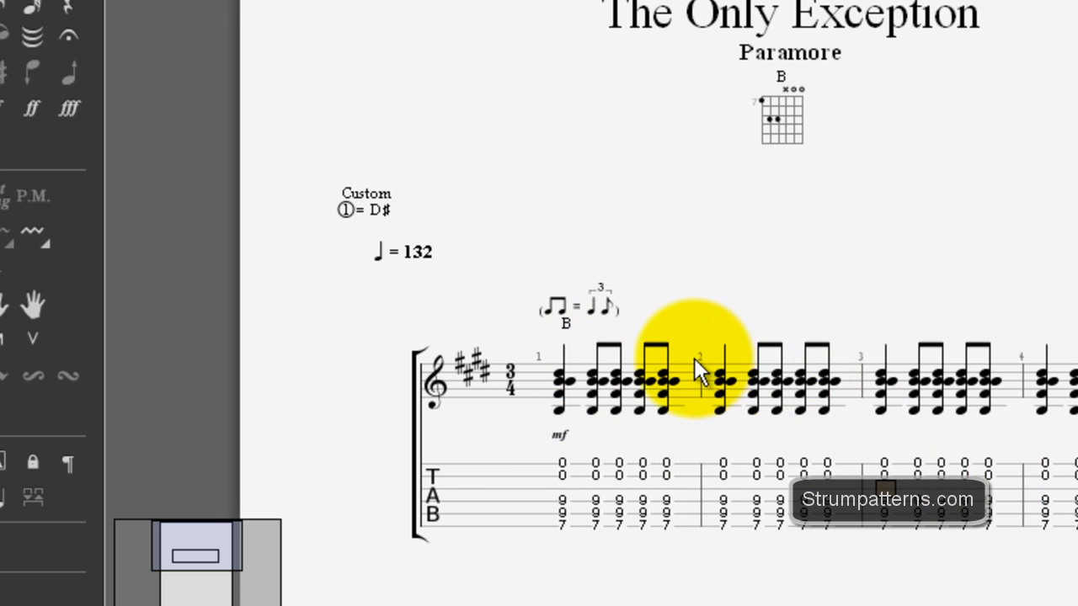
# - Try setting only bar 2 to no triplet feel, and undo that change
pyautogui.moveTo(697, 356); pyautogui.dragTo(800, 445)
pyautogui.click(746, 384)
pyautogui.moveTo(714, 359); pyautogui.dragTo(839, 434)
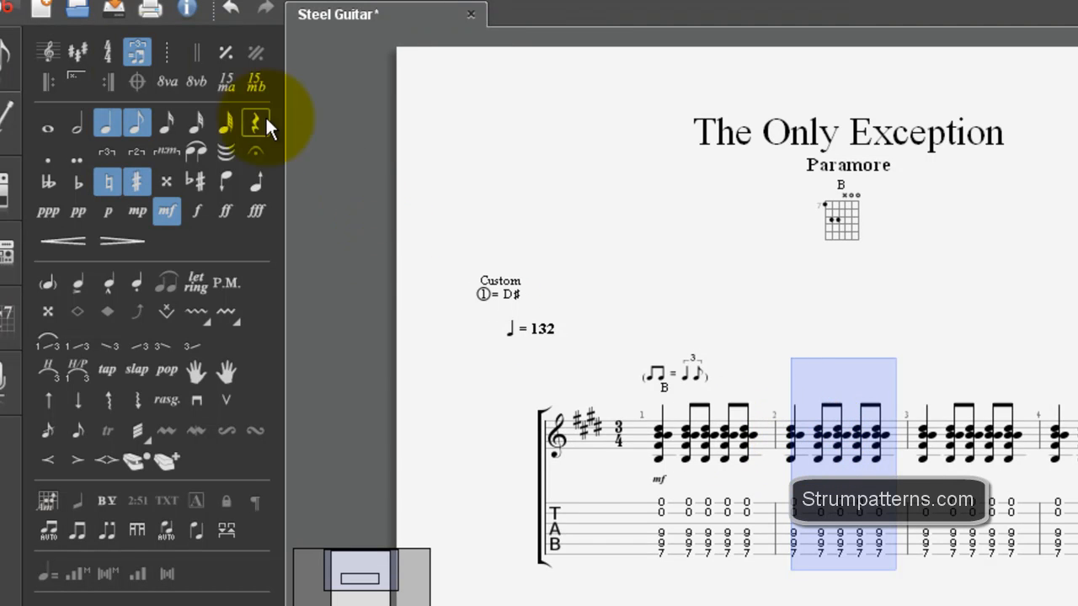
pyautogui.click(138, 56)
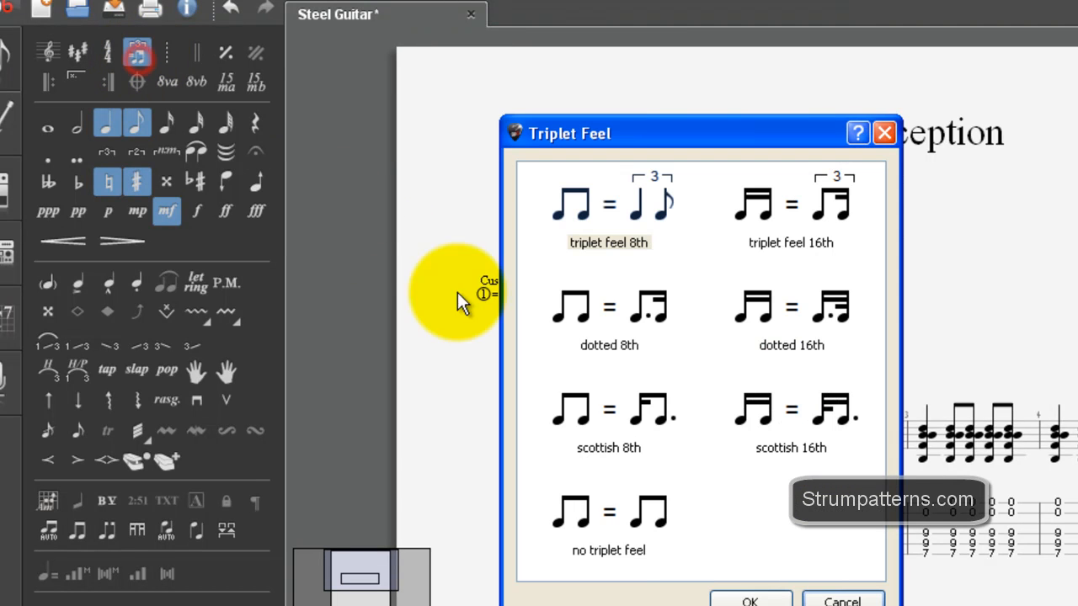
pyautogui.click(607, 547)
pyautogui.click(746, 600)
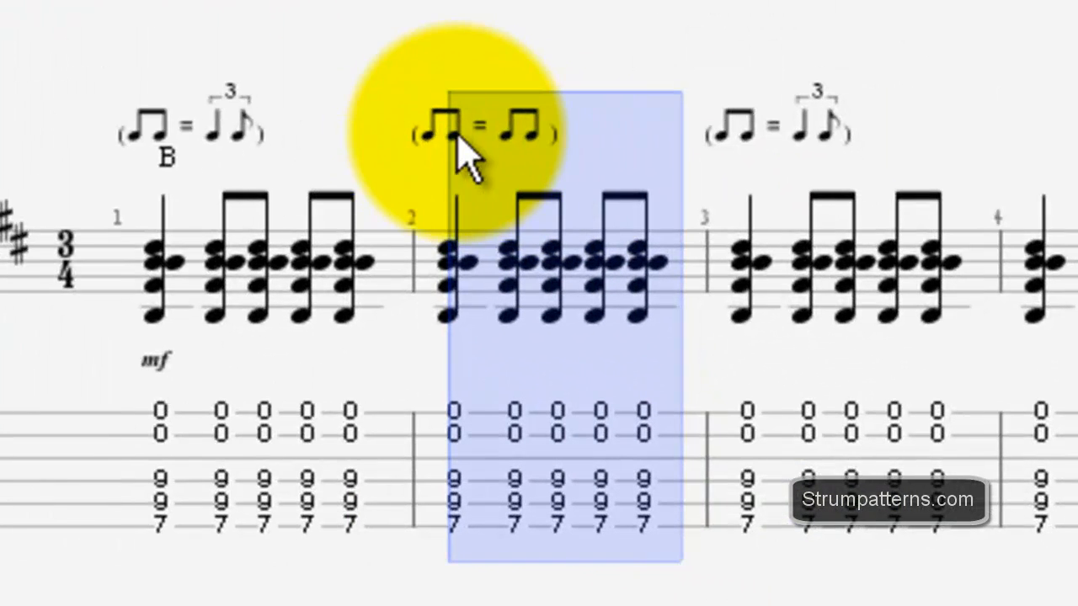
pyautogui.click(749, 435)
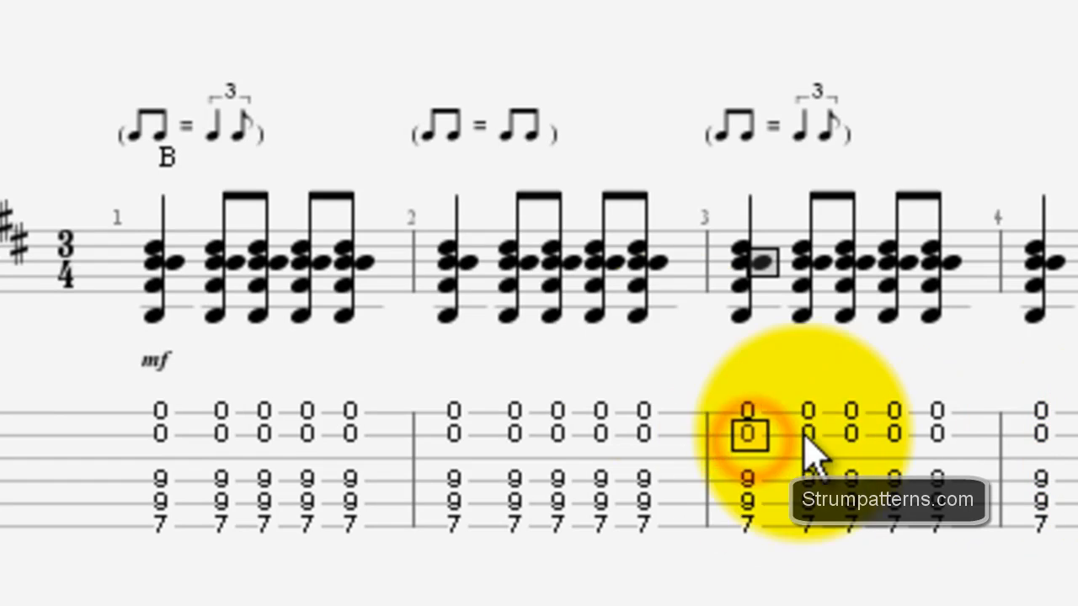
pyautogui.doubleClick(605, 458)
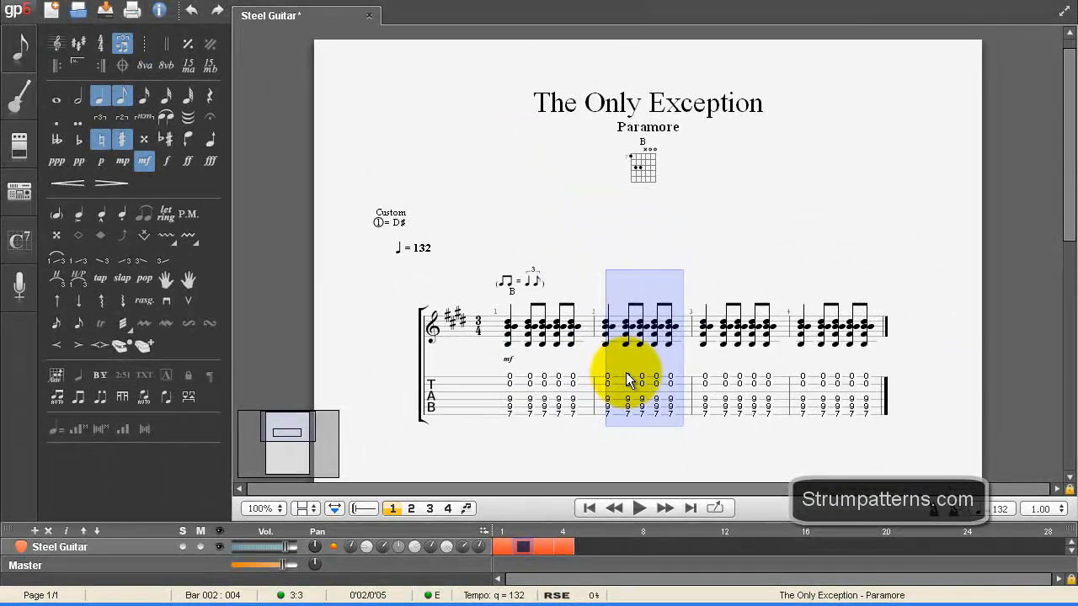
# - Add an empty bar 5 after the last chord of bar 4
pyautogui.click(626, 377)
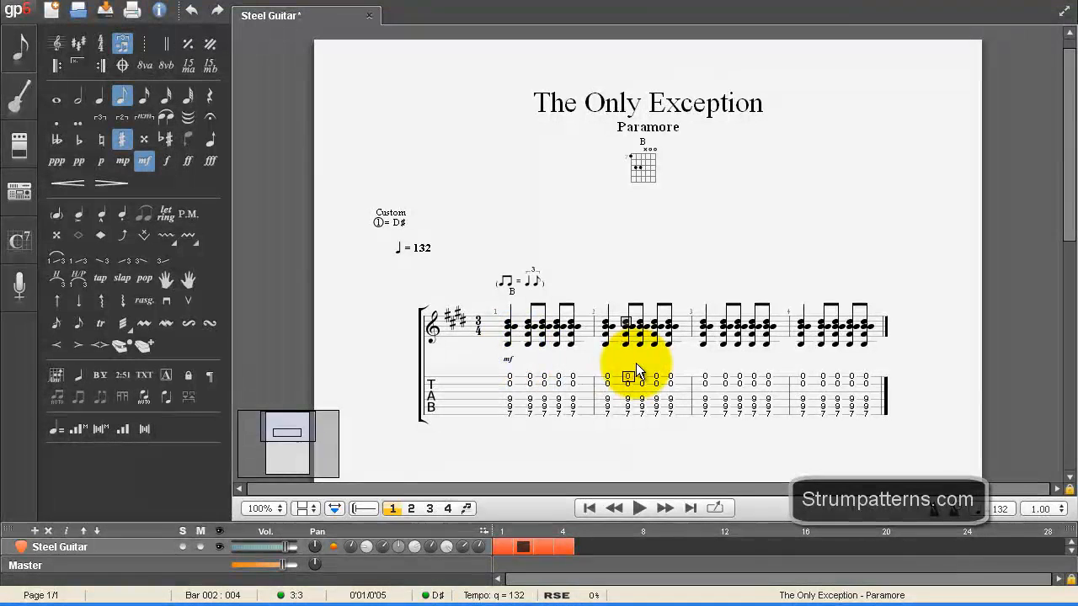
pyautogui.click(867, 380)
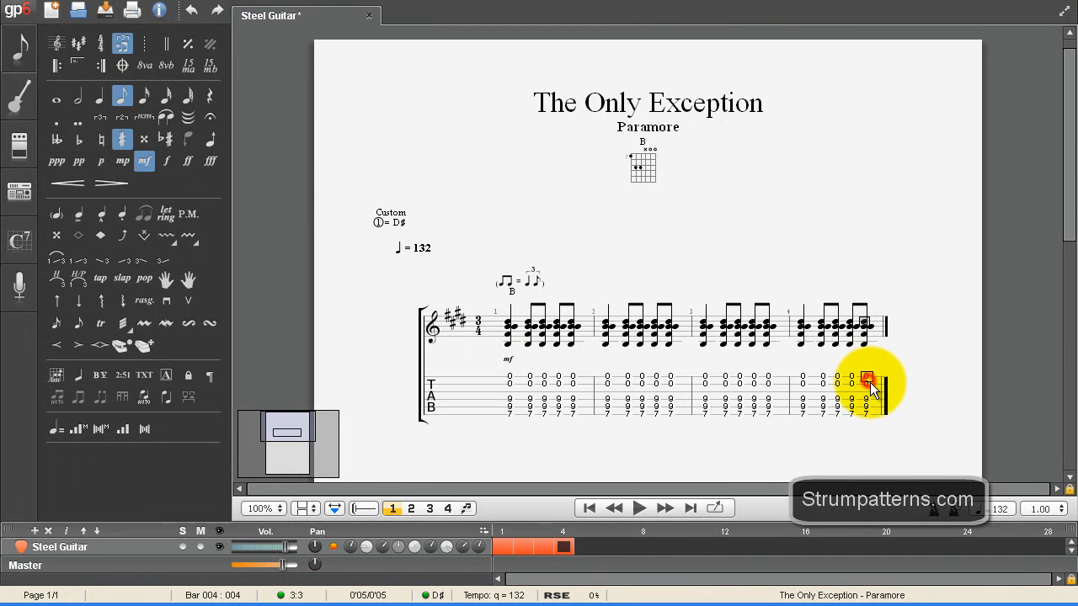
pyautogui.press('Right')
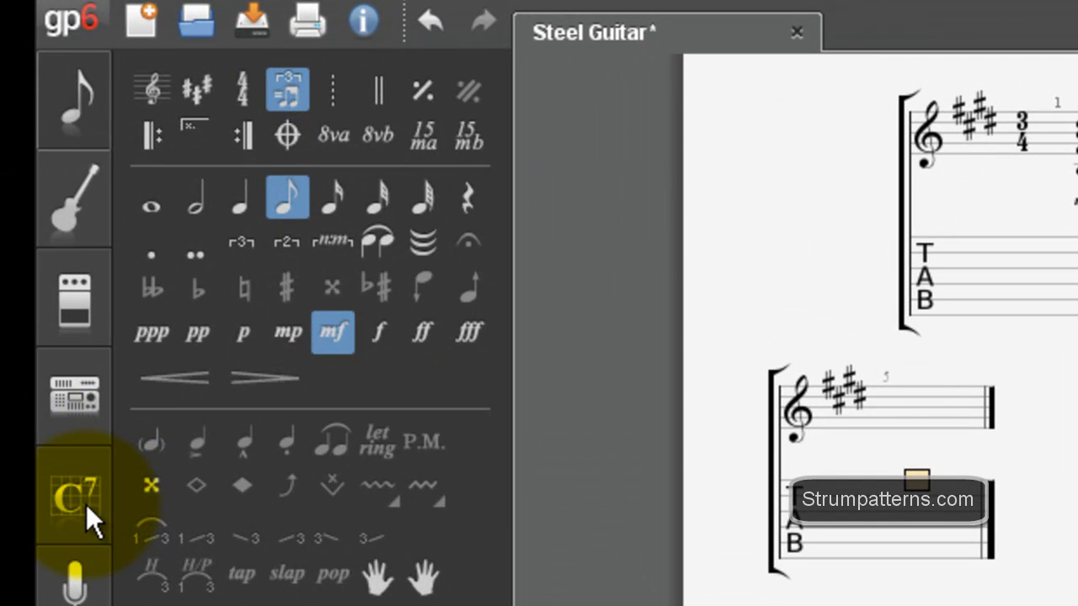
# - Create a new chord diagram based at fret 9: fifth string fret 9, fourth and third strings fret 11, second and first strings open
pyautogui.click(85, 505)
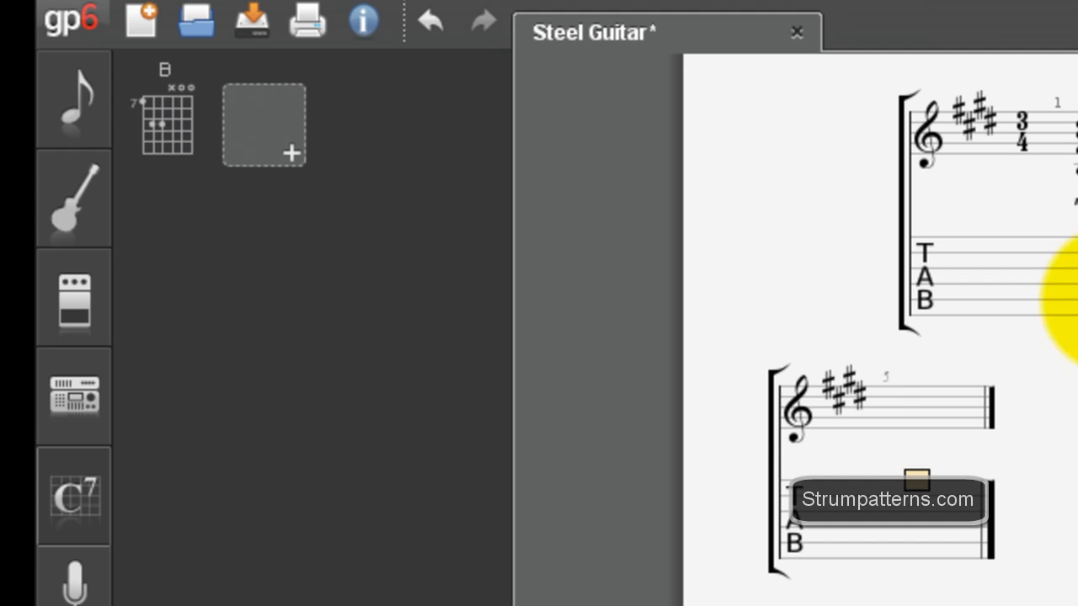
pyautogui.click(291, 155)
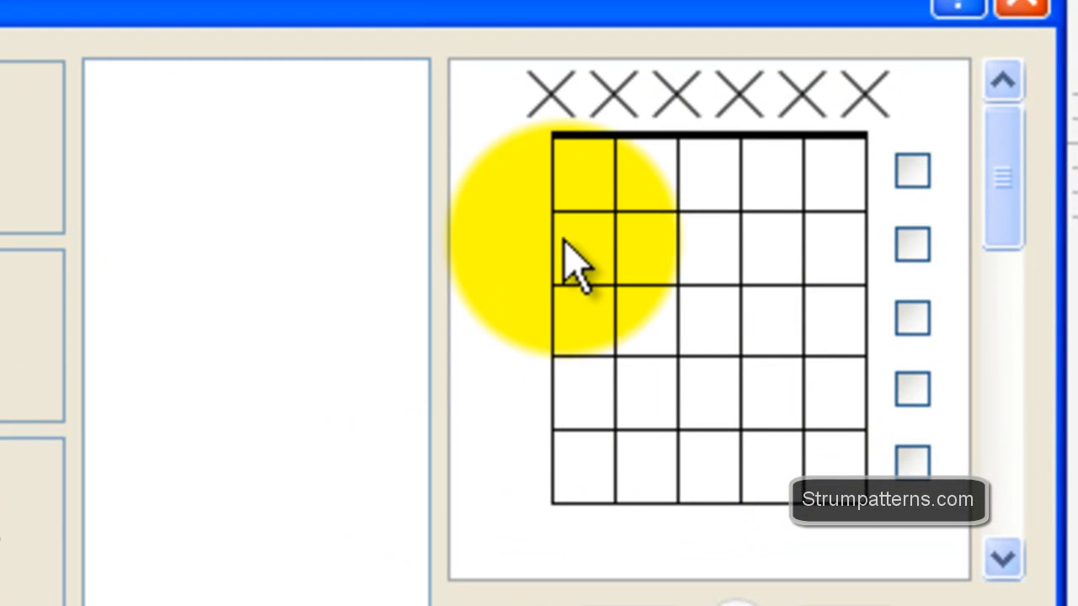
pyautogui.click(614, 185)
pyautogui.click(678, 321)
pyautogui.moveTo(678, 322); pyautogui.dragTo(733, 332)
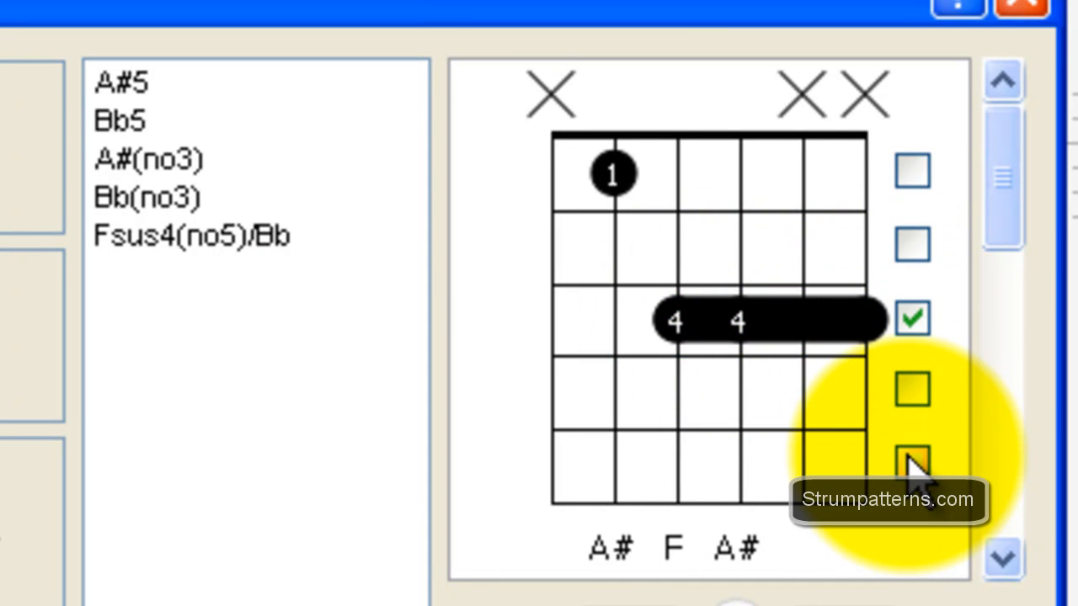
pyautogui.click(915, 322)
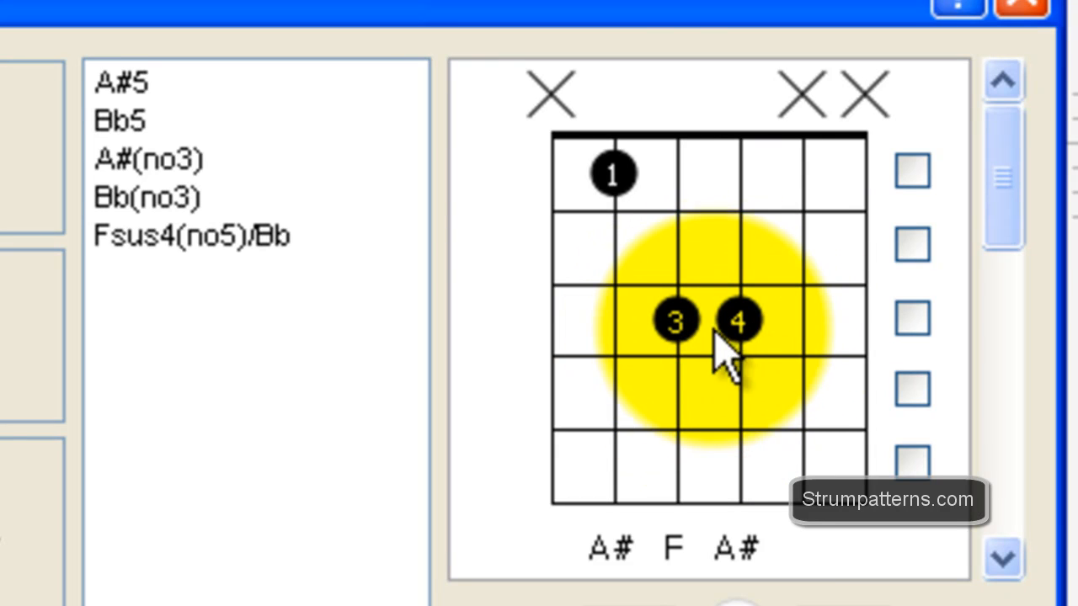
pyautogui.click(802, 99)
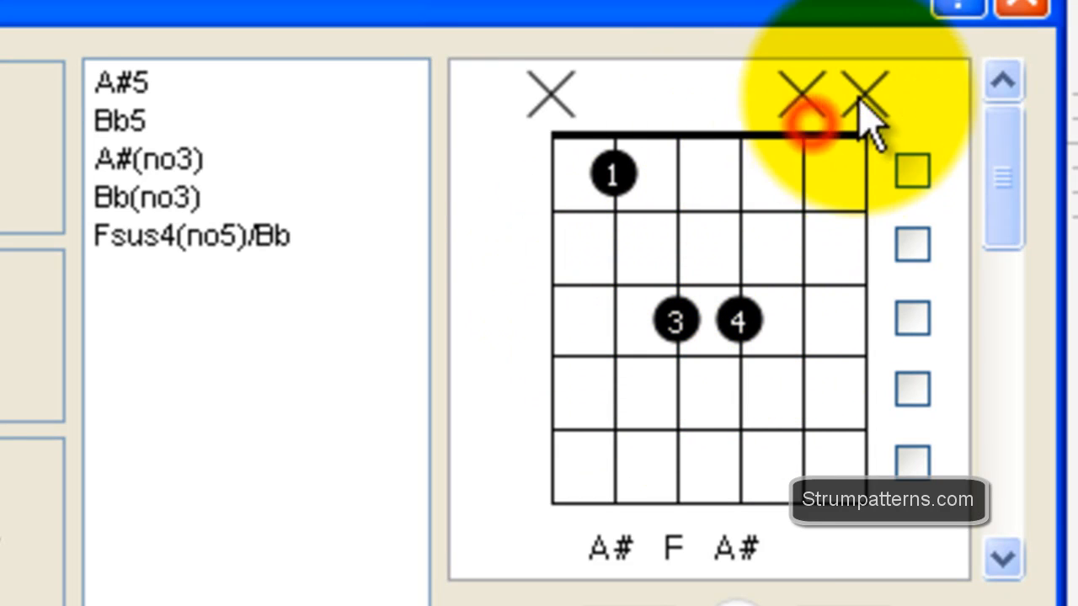
pyautogui.click(865, 97)
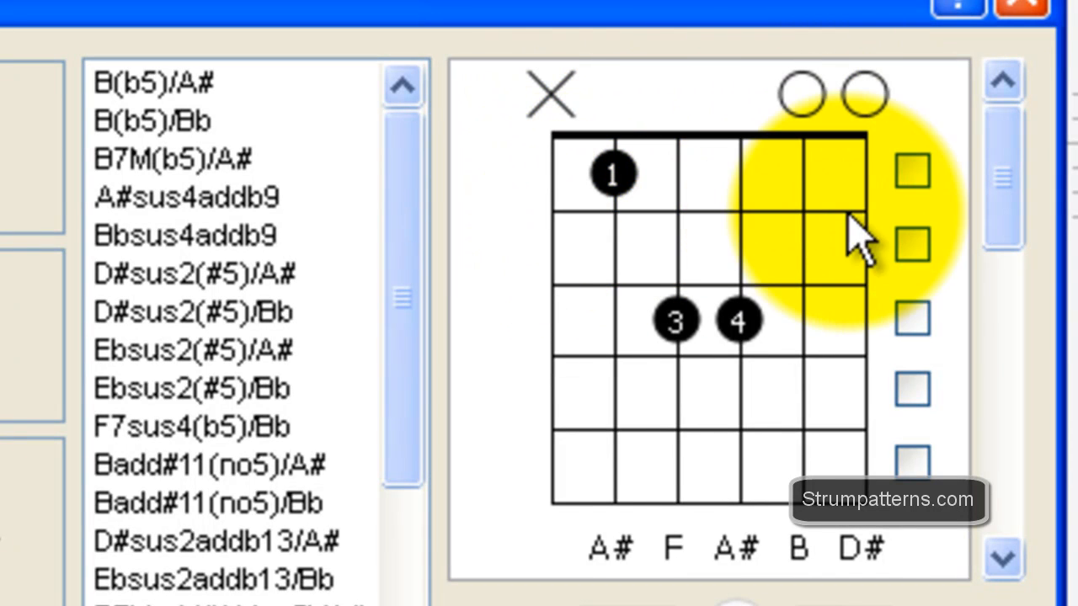
pyautogui.moveTo(995, 134); pyautogui.dragTo(1016, 270)
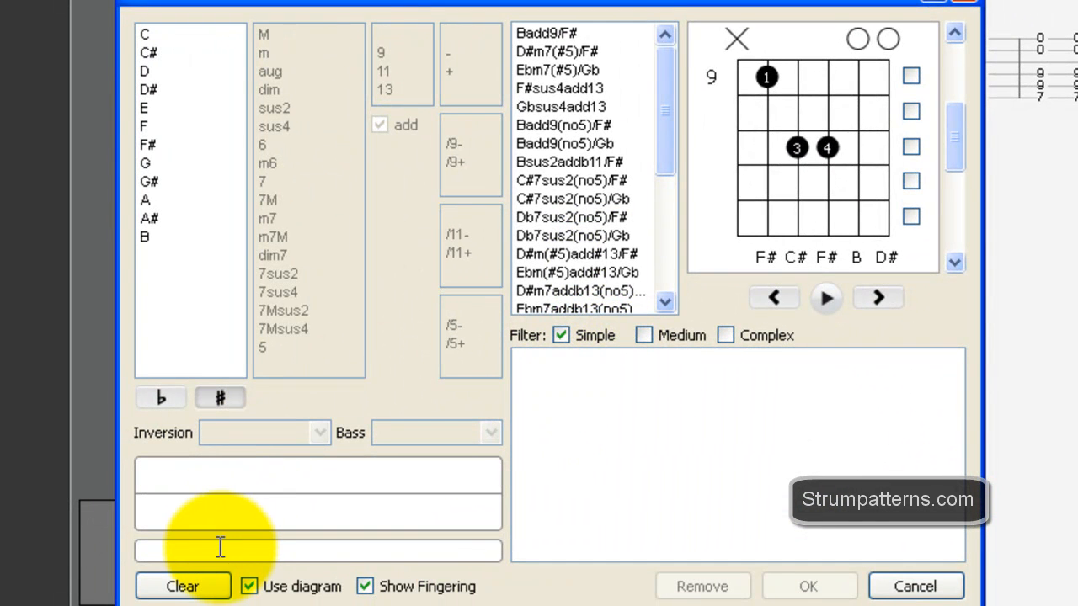
# - Enter the chord name F#m11,#13(no3) and try the suggested name Badd9/F# in its place
pyautogui.click(219, 548)
pyautogui.write('F#m11,#13(no3')
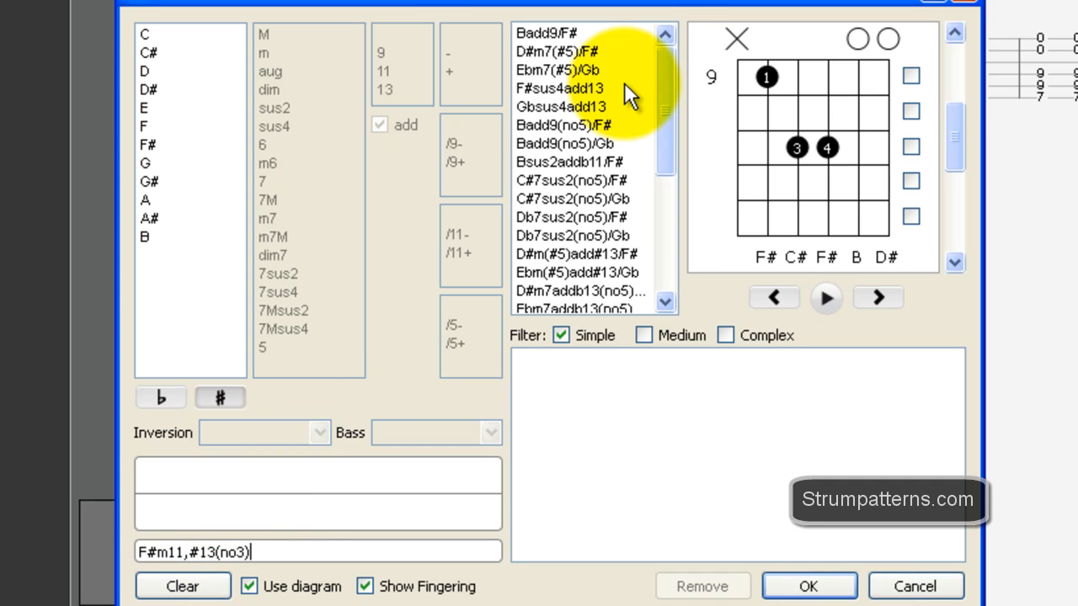
pyautogui.moveTo(668, 59)
pyautogui.mouseDown()
pyautogui.moveTo(669, 211)
pyautogui.moveTo(675, 59)
pyautogui.mouseUp()
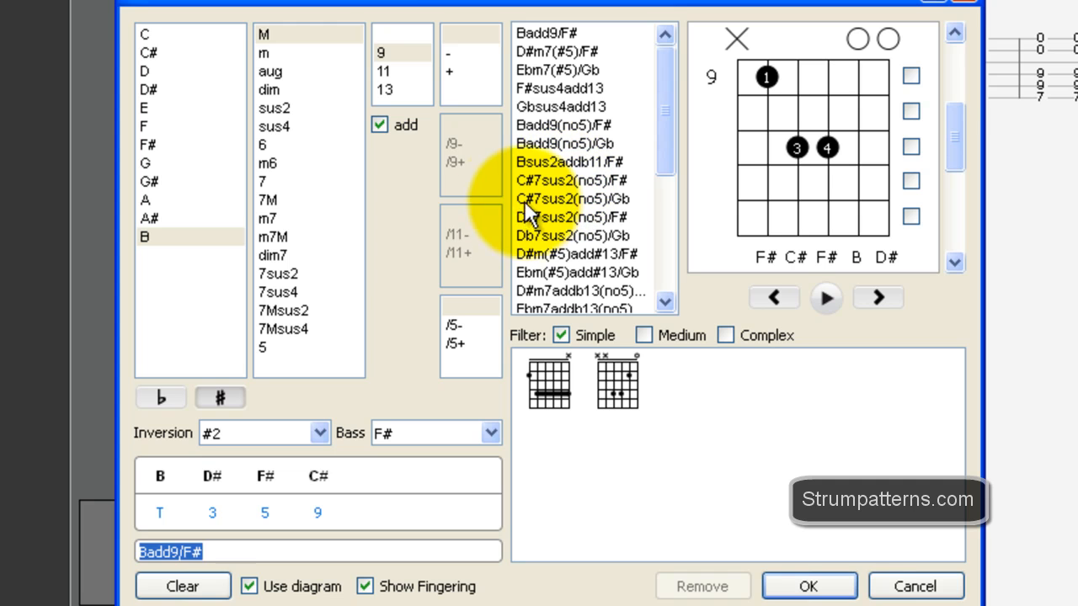
# - Replace the chord's name with F#m11,#13(no3) and save the new chord diagram
pyautogui.moveTo(206, 553); pyautogui.dragTo(96, 553)
pyautogui.press('BackSpace')
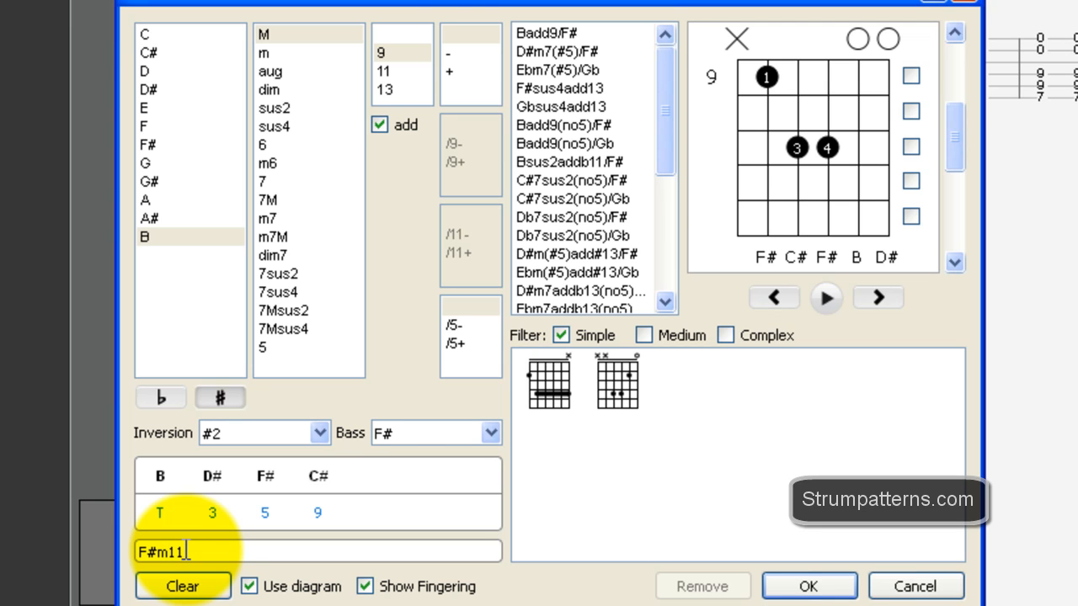
pyautogui.write('#13(no3')
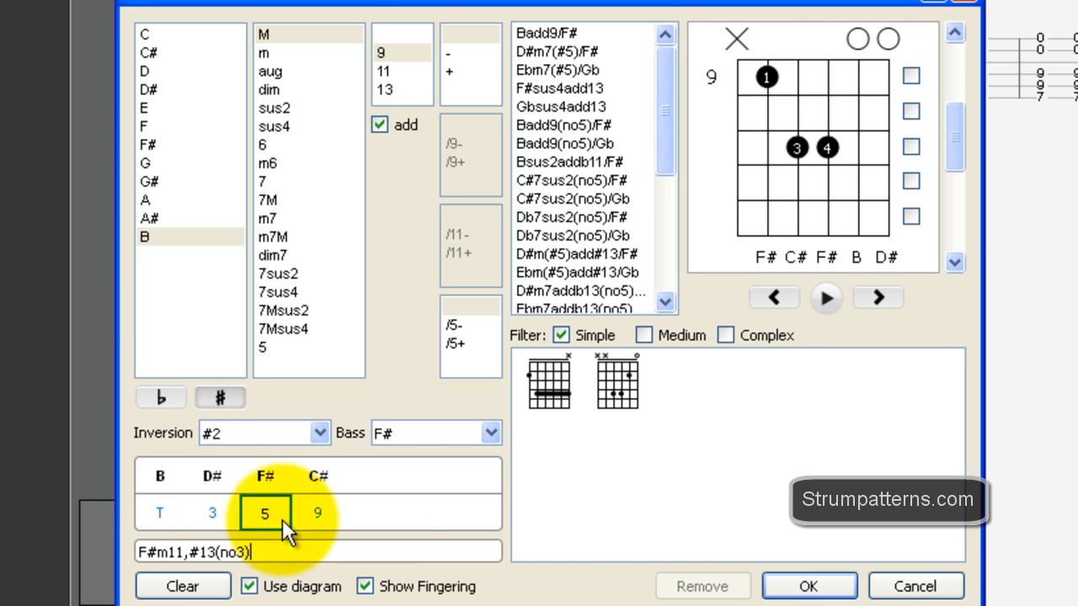
pyautogui.click(810, 587)
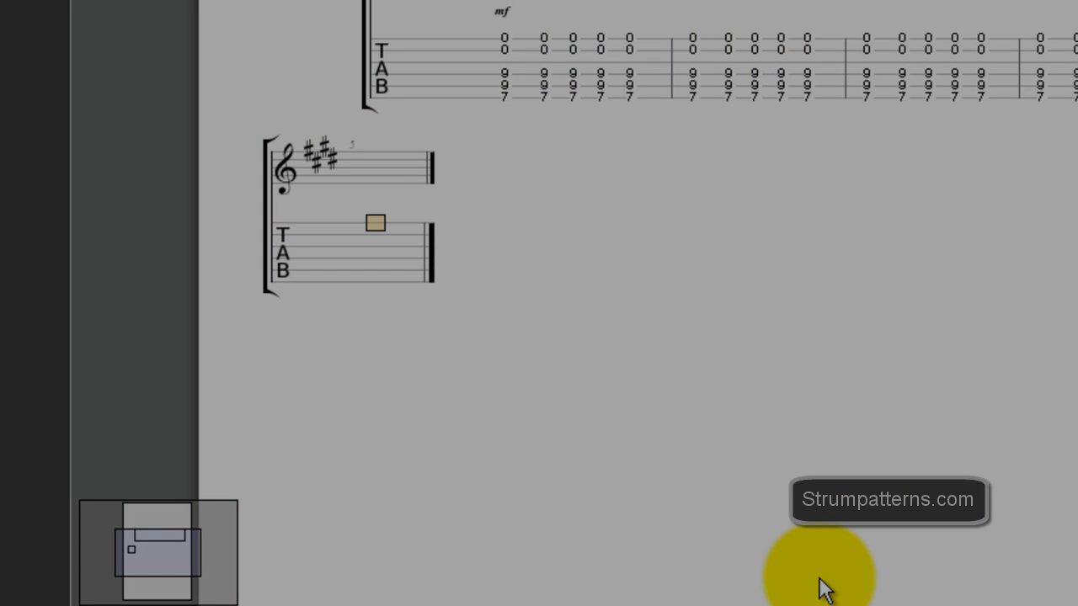